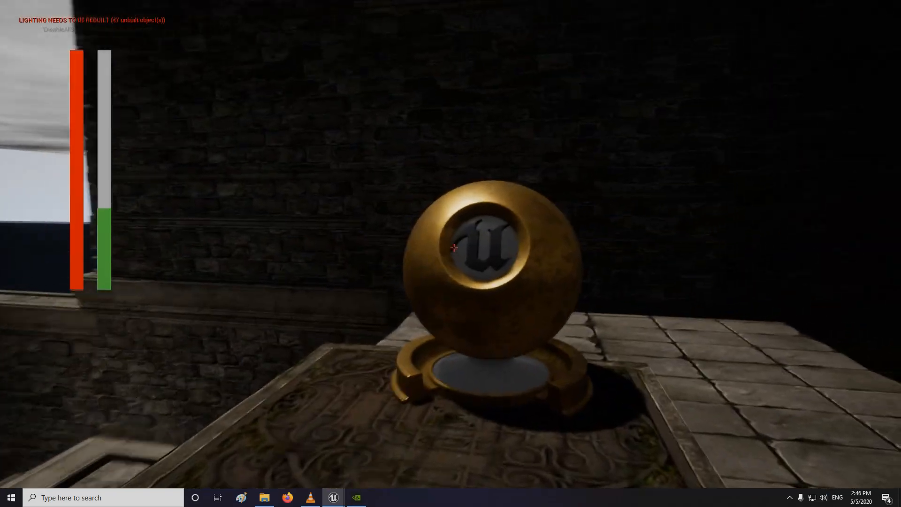
Preview the level by moving the character back and forth in front of the golden checkpoint sphere.
{"action": "key", "text": "s"}
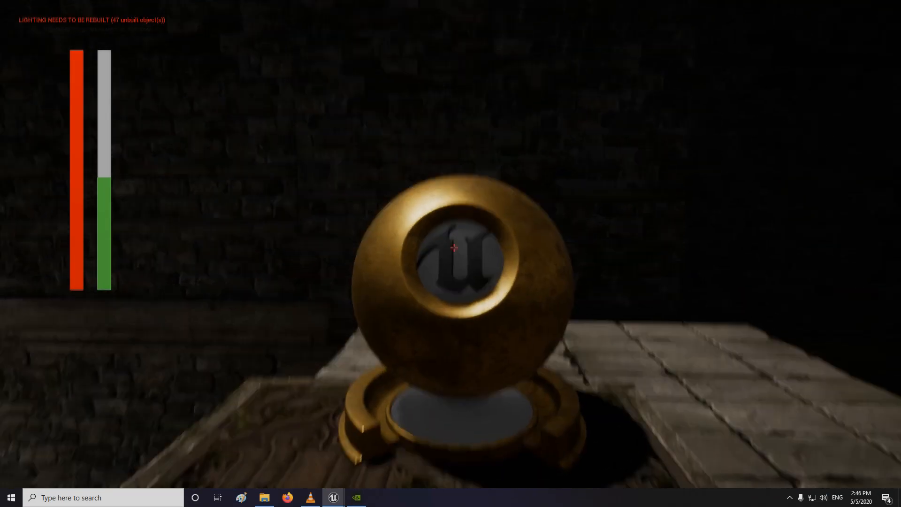
{"action": "key", "text": "w"}
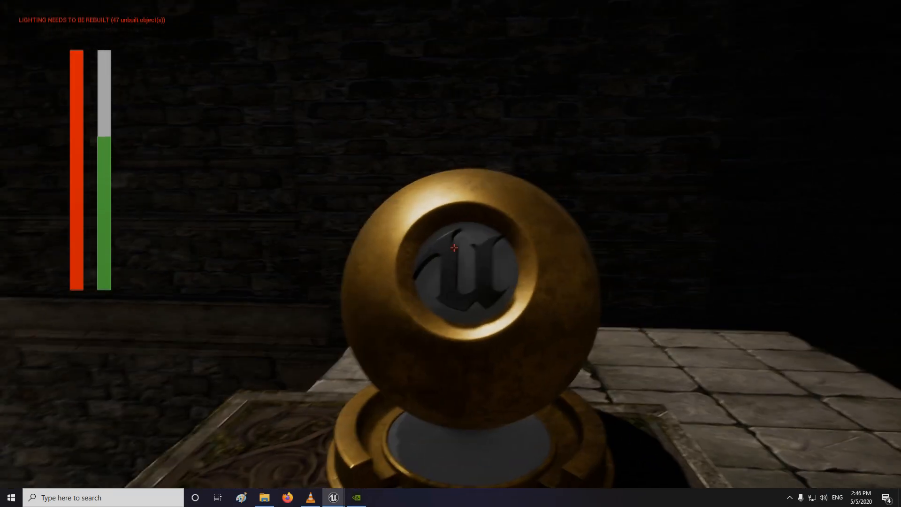
{"action": "key", "text": "s"}
{"action": "key", "text": "w"}
{"action": "key", "text": "w"}
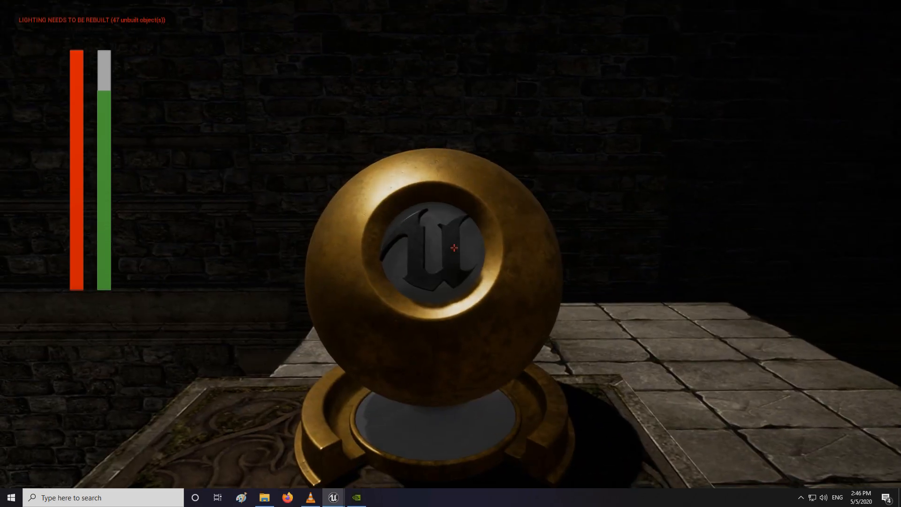
{"action": "key", "text": "s"}
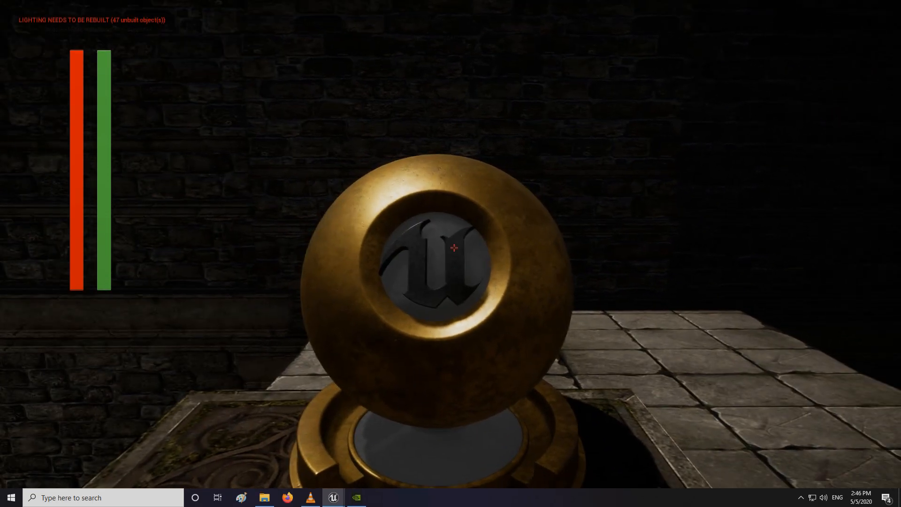
{"action": "key", "text": "w"}
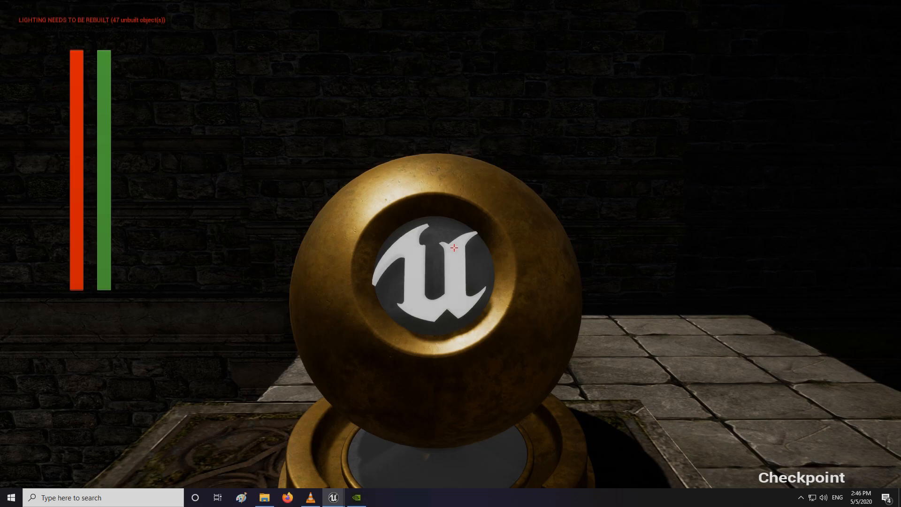
{"action": "key", "text": "s"}
{"action": "key", "text": "s"}
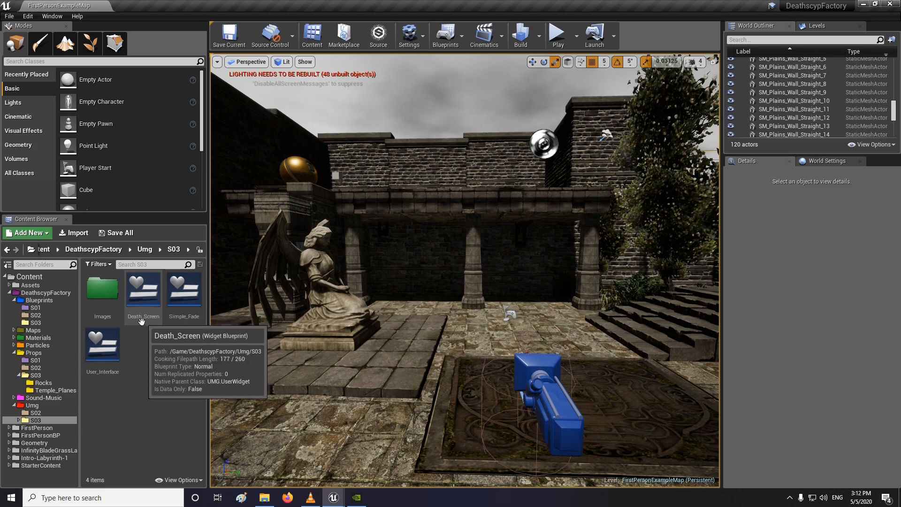
Create a Widget Blueprint named Cp_Notify in the Umg/S03 folder and save it.
{"action": "right_click", "coordinate": [141, 351]}
{"action": "mouse_move", "coordinate": [166, 345]}
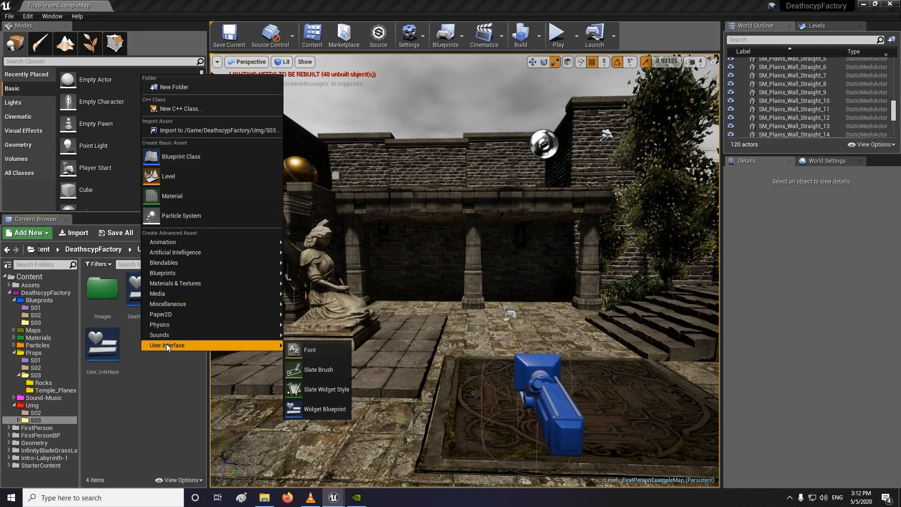
{"action": "left_click", "coordinate": [314, 408]}
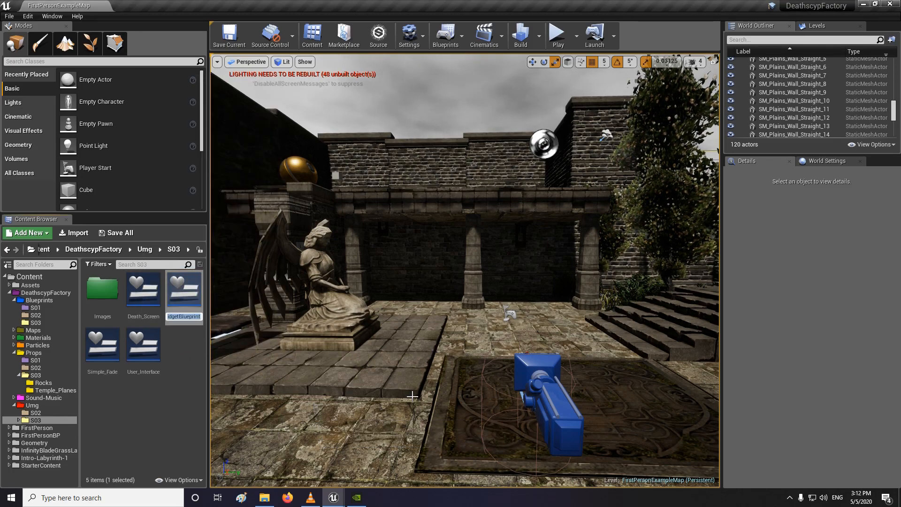
{"action": "type", "text": "Cp"}
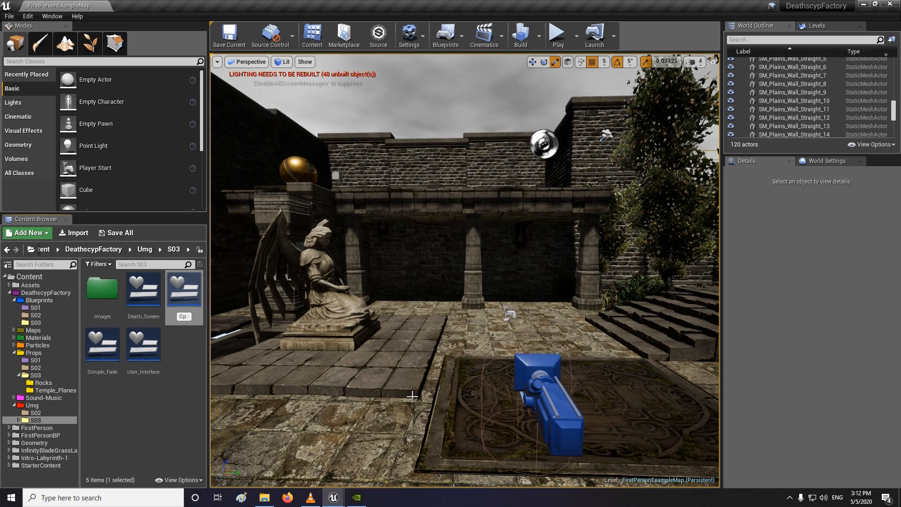
{"action": "type", "text": "_Notify"}
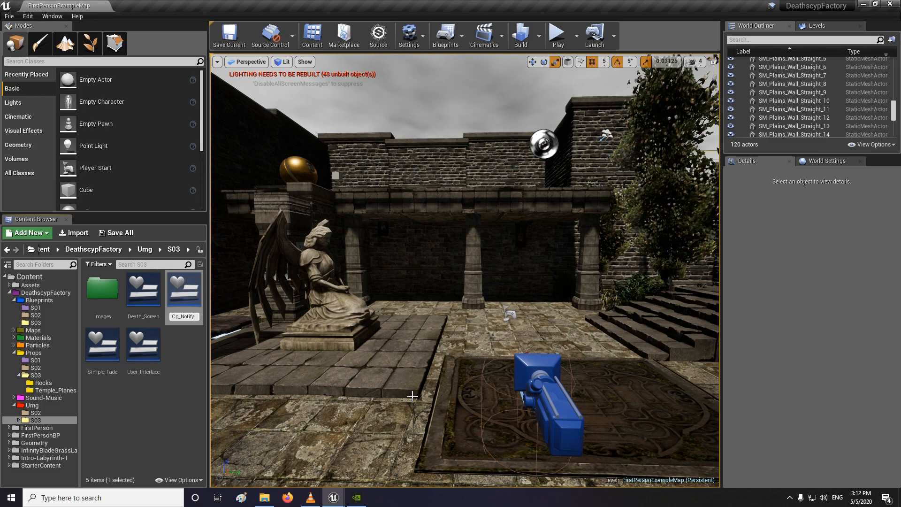
{"action": "key", "text": "Return"}
{"action": "left_click", "coordinate": [116, 233]}
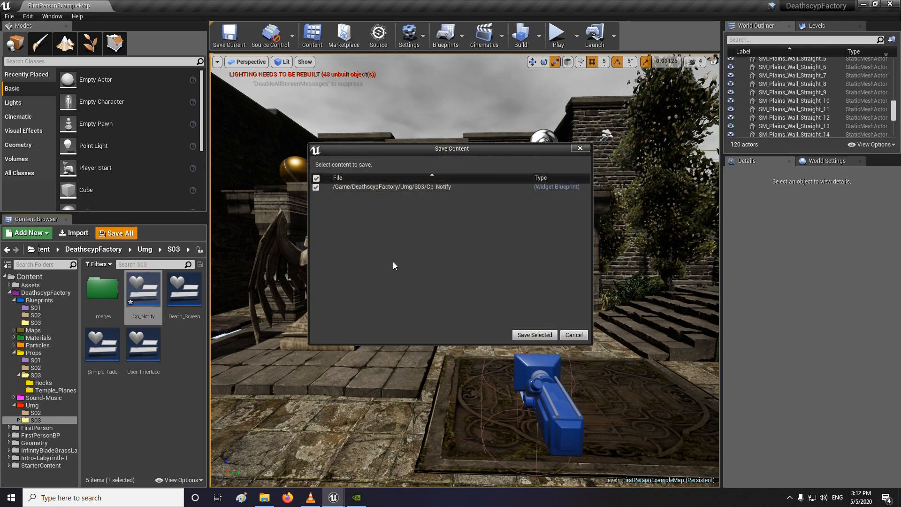
{"action": "left_click", "coordinate": [534, 335]}
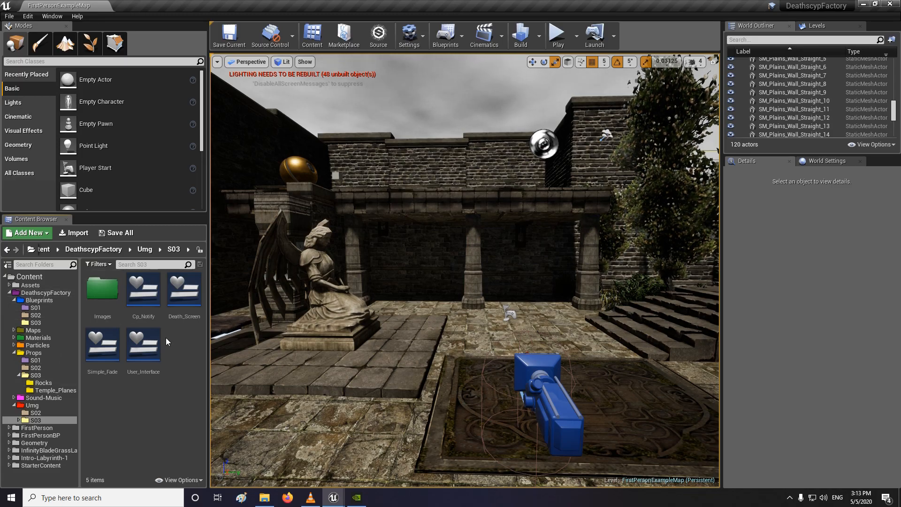
Open the Cp_Notify widget for editing and add a Border to its Canvas Panel.
{"action": "double_click", "coordinate": [151, 308]}
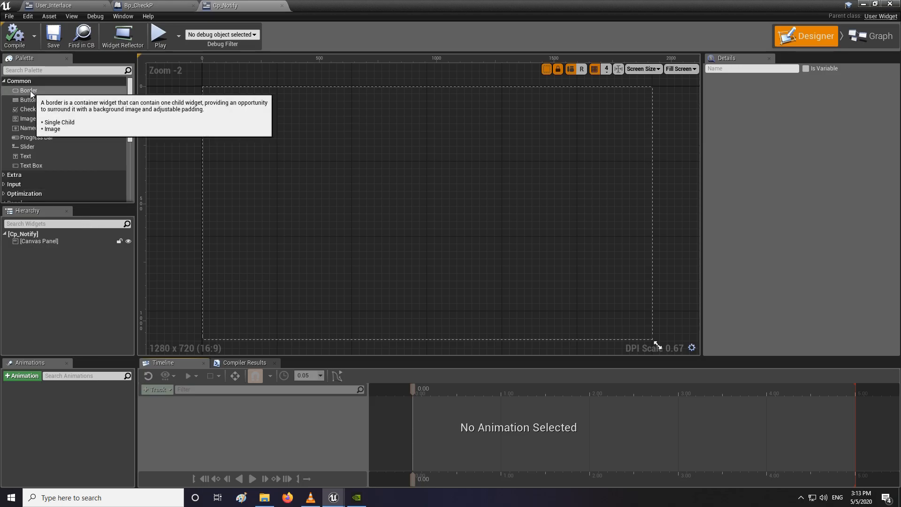
{"action": "left_click_drag", "start_coordinate": [30, 91], "coordinate": [56, 241]}
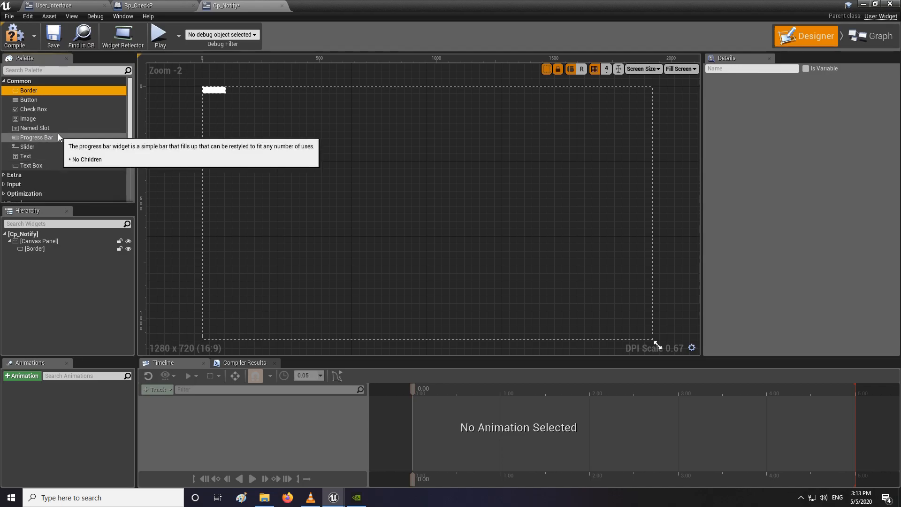
{"action": "scroll", "coordinate": [56, 137], "scroll_direction": "down", "scroll_amount": 3}
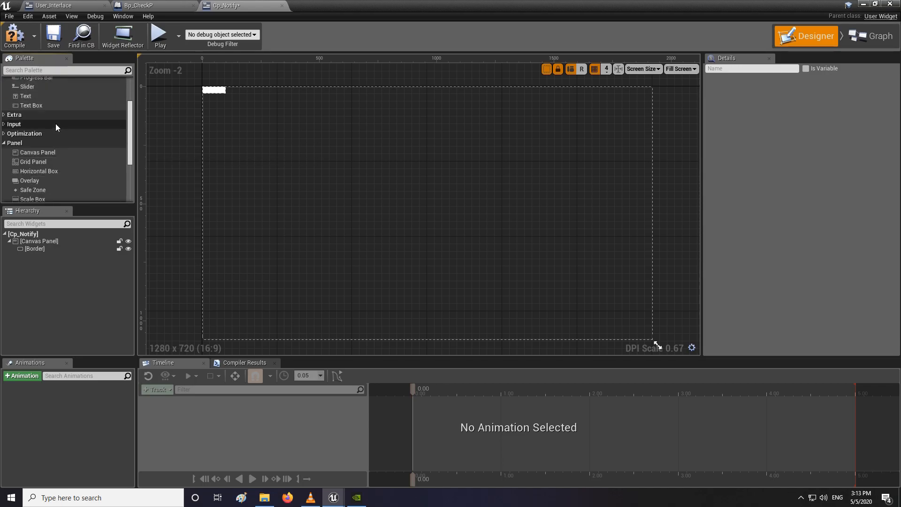
{"action": "left_click", "coordinate": [46, 170]}
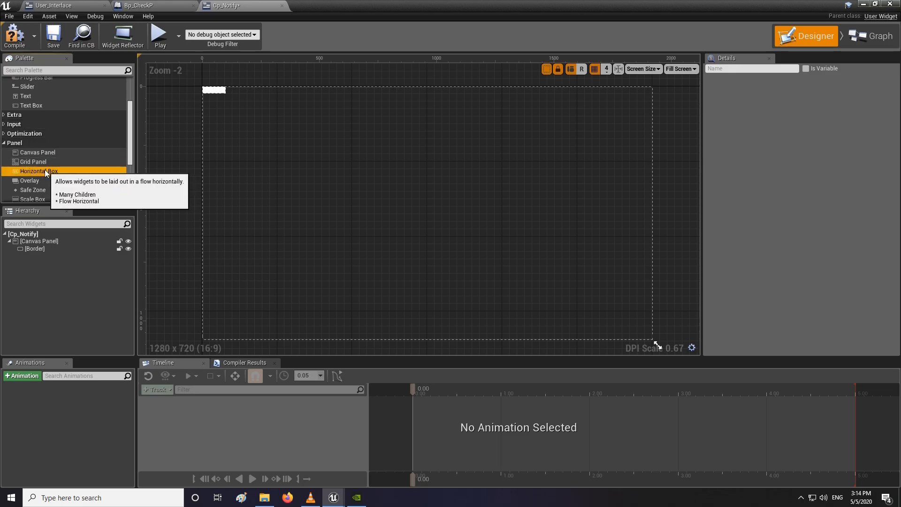
{"action": "left_click_drag", "start_coordinate": [47, 171], "coordinate": [47, 250]}
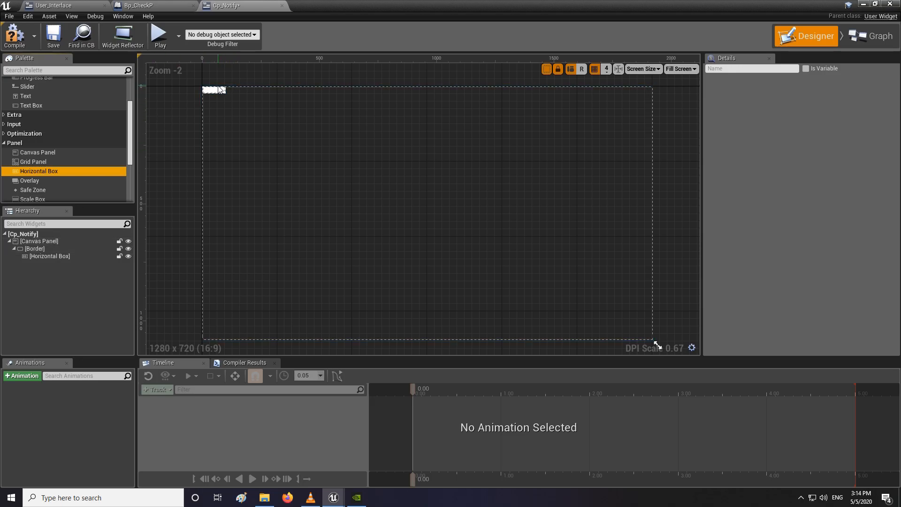
{"action": "left_click", "coordinate": [50, 253]}
{"action": "key", "text": "Delete"}
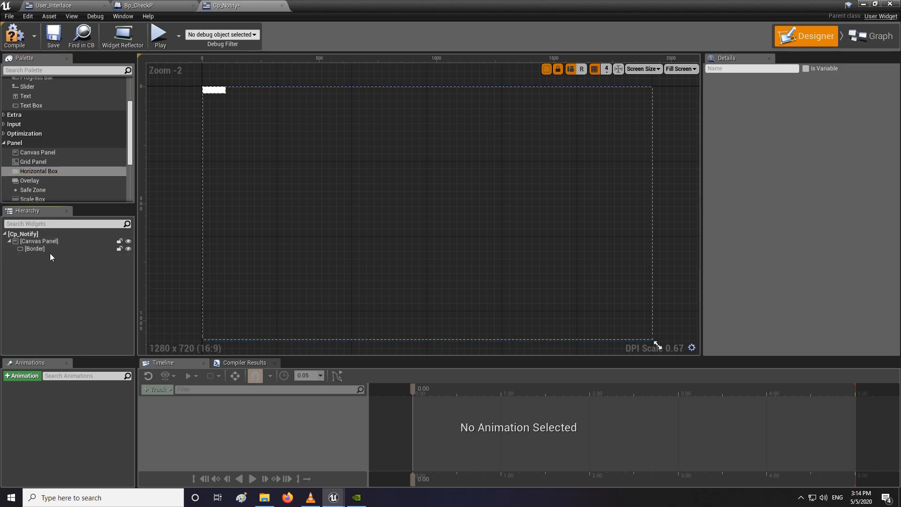
Place the border at the canvas's bottom centre, about X 802, Y 1032, sized about 318 by 46, and nest a Horizontal Box in it.
{"action": "left_click", "coordinate": [49, 252]}
{"action": "left_click_drag", "start_coordinate": [221, 94], "coordinate": [425, 305]}
{"action": "right_click_drag", "start_coordinate": [425, 306], "coordinate": [404, 229]}
{"action": "left_click_drag", "start_coordinate": [403, 229], "coordinate": [444, 252]}
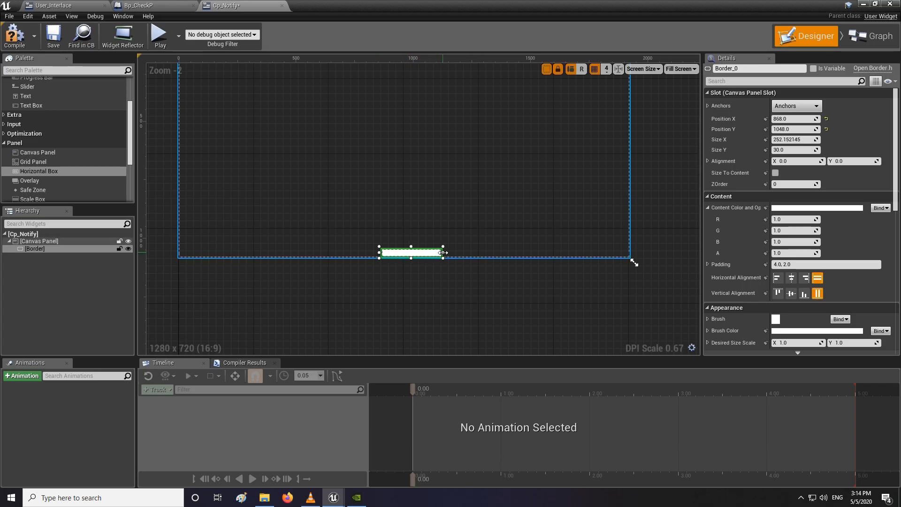
{"action": "left_click_drag", "start_coordinate": [380, 253], "coordinate": [404, 243]}
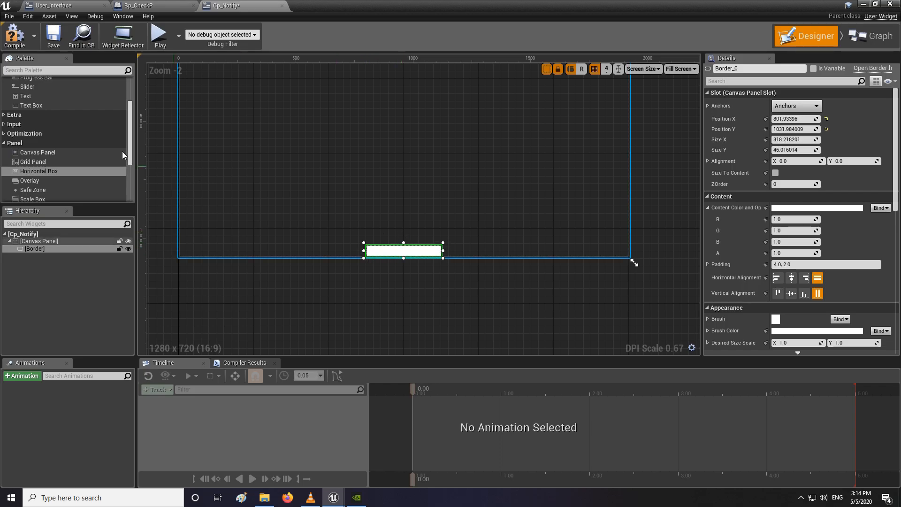
{"action": "left_click_drag", "start_coordinate": [35, 173], "coordinate": [379, 254]}
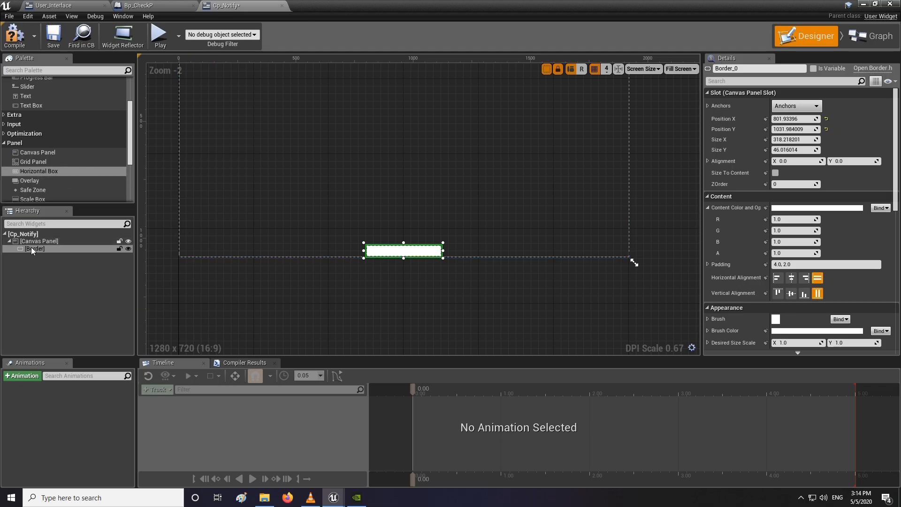
{"action": "left_click_drag", "start_coordinate": [34, 170], "coordinate": [43, 249]}
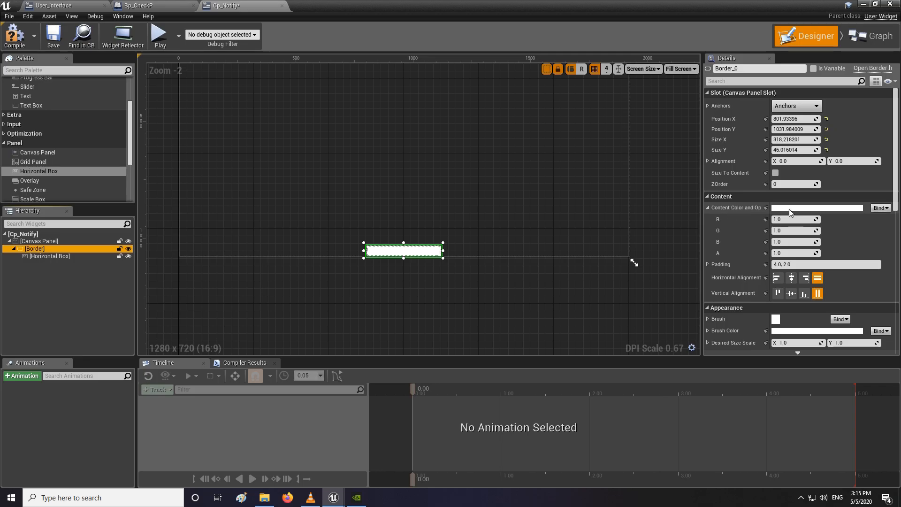
{"action": "scroll", "coordinate": [729, 295], "scroll_direction": "down", "scroll_amount": 1}
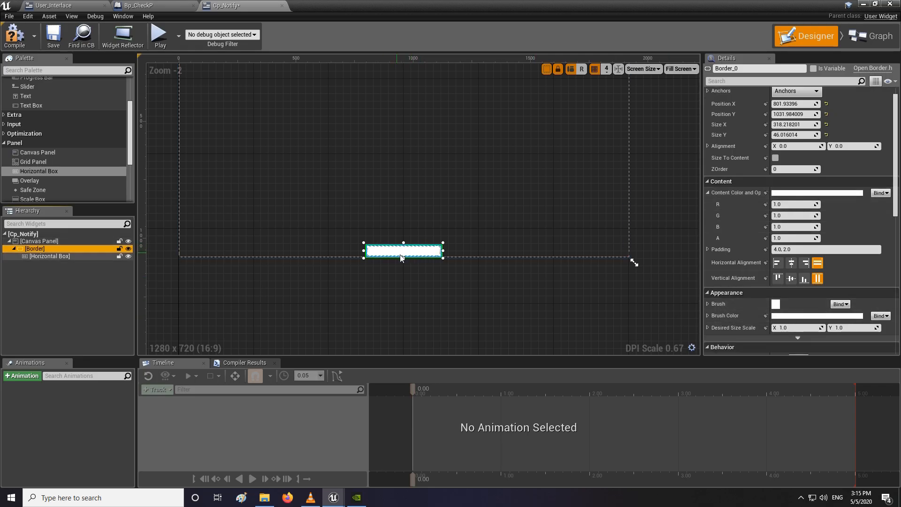
{"action": "left_click", "coordinate": [817, 316]}
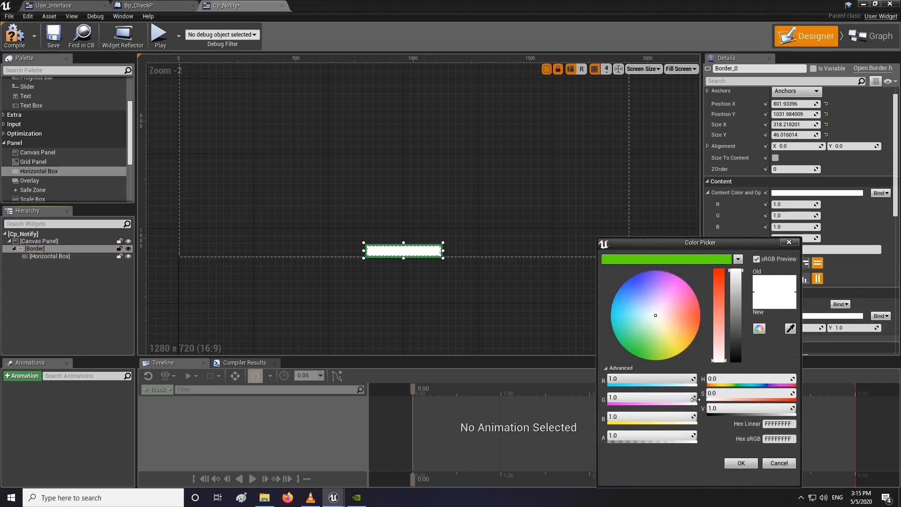
{"action": "mouse_move", "coordinate": [694, 436]}
{"action": "left_mouse_down"}
{"action": "mouse_move", "coordinate": [610, 436]}
{"action": "mouse_move", "coordinate": [697, 436]}
{"action": "left_mouse_up"}
{"action": "left_click", "coordinate": [765, 461]}
{"action": "left_click", "coordinate": [60, 250]}
{"action": "left_click", "coordinate": [50, 256]}
{"action": "scroll", "coordinate": [807, 225], "scroll_direction": "up", "scroll_amount": 1}
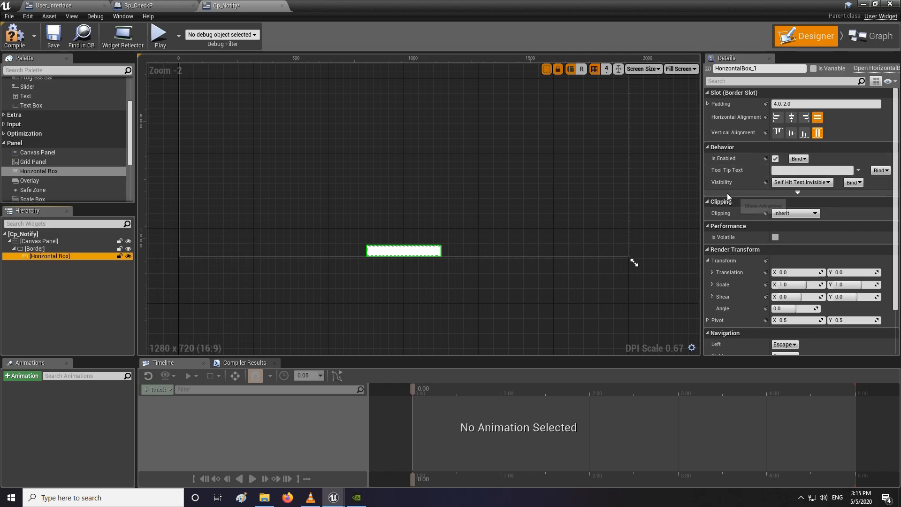
{"action": "left_click", "coordinate": [818, 183]}
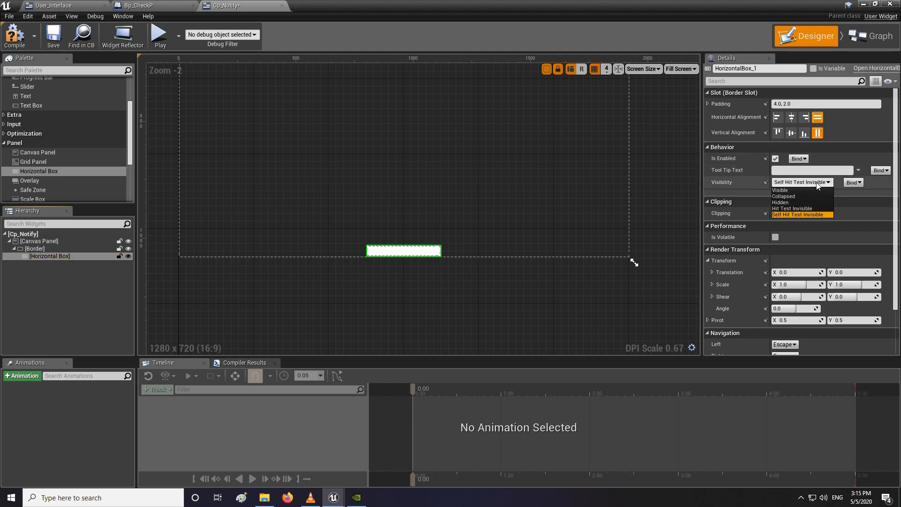
{"action": "left_click", "coordinate": [817, 182]}
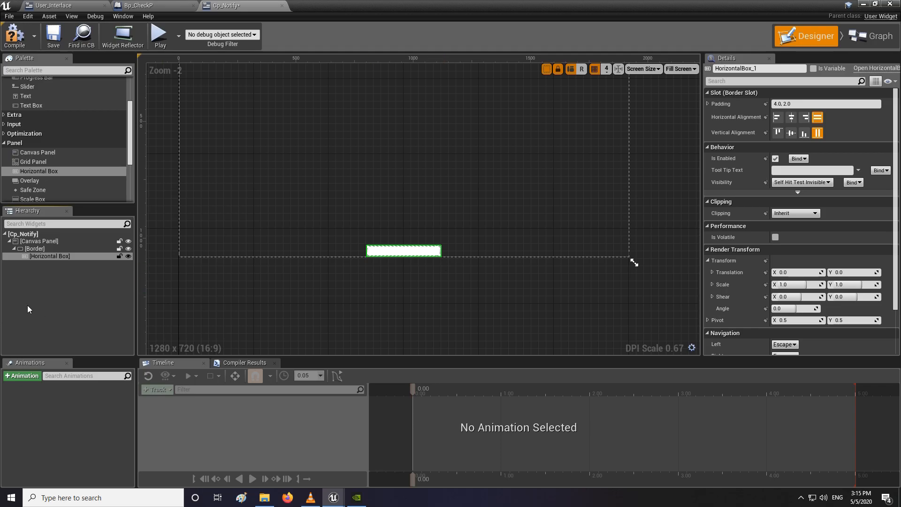
Make the border fully transparent by setting its brush colour's alpha to 0.
{"action": "left_click", "coordinate": [44, 253]}
{"action": "left_click", "coordinate": [38, 247]}
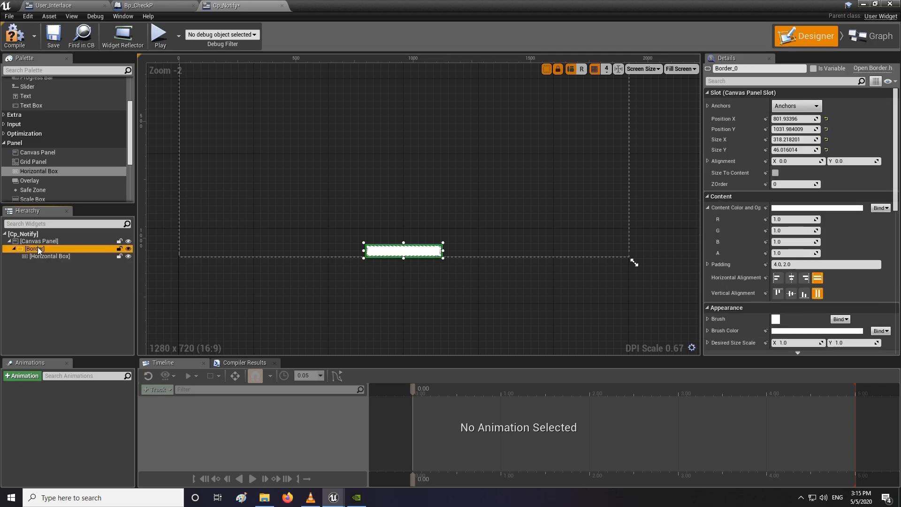
{"action": "left_click", "coordinate": [817, 331]}
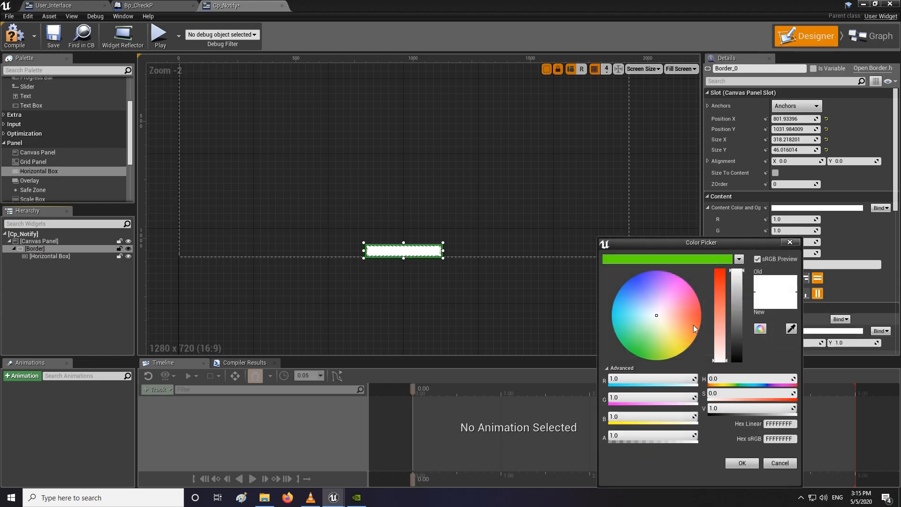
{"action": "left_click_drag", "start_coordinate": [689, 435], "coordinate": [609, 435]}
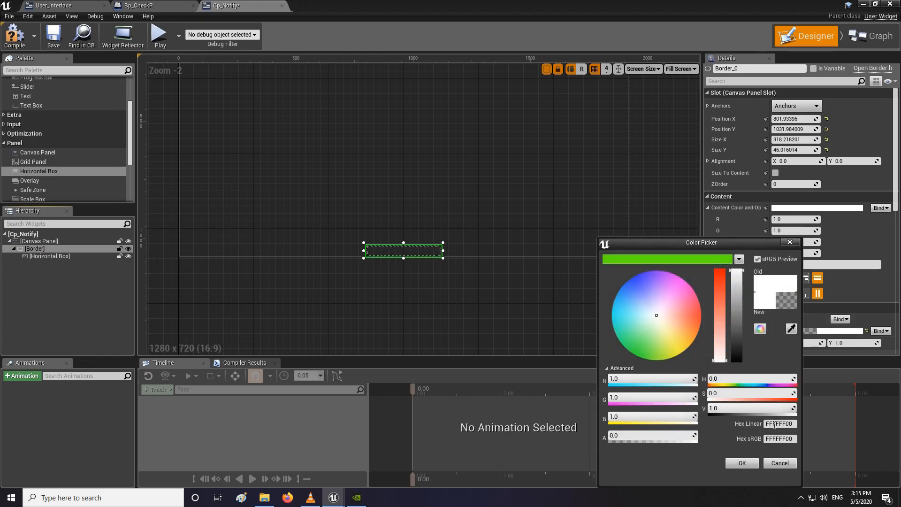
{"action": "left_click", "coordinate": [742, 462]}
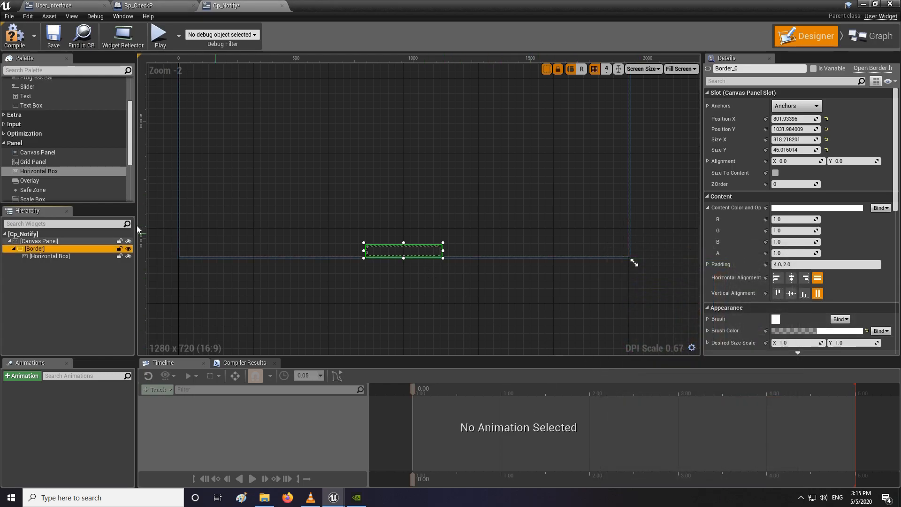
Add a Text widget inside the Horizontal Box and set its text to "Checkpoint".
{"action": "left_click", "coordinate": [61, 256]}
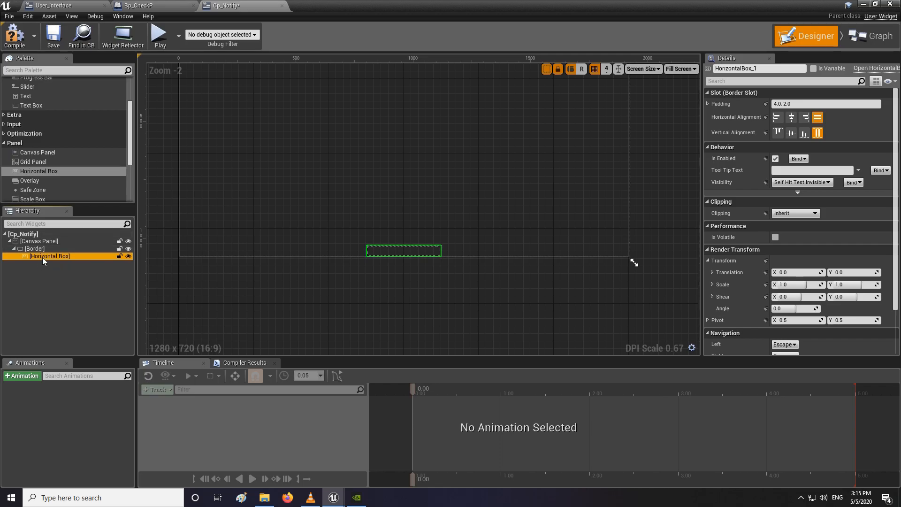
{"action": "scroll", "coordinate": [47, 123], "scroll_direction": "up", "scroll_amount": 3}
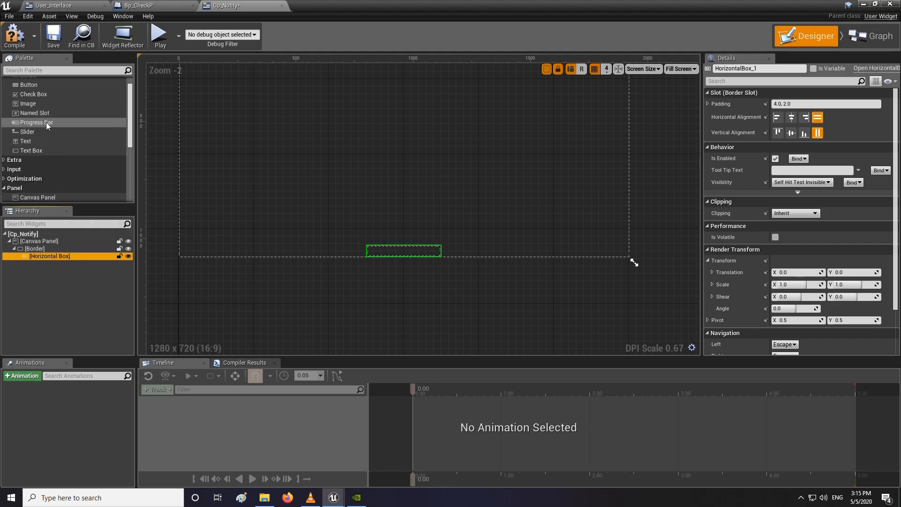
{"action": "left_click_drag", "start_coordinate": [30, 139], "coordinate": [55, 257]}
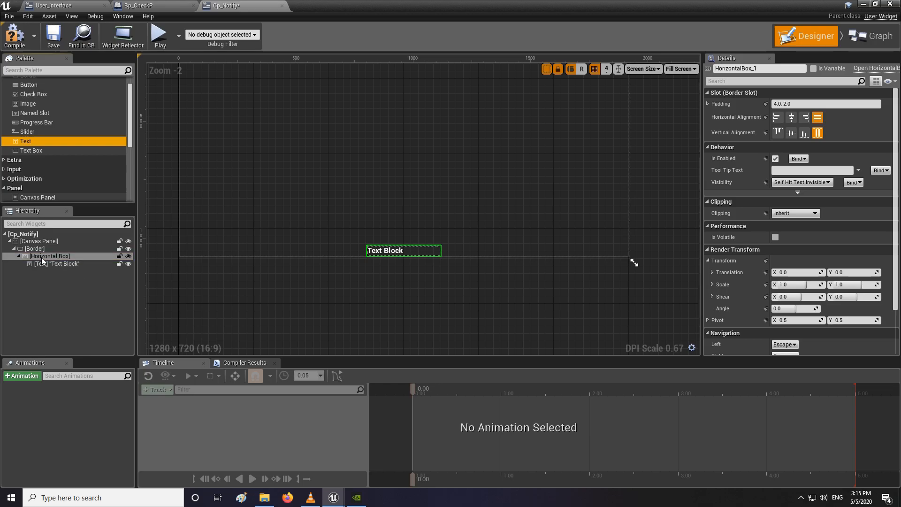
{"action": "left_click", "coordinate": [65, 264]}
{"action": "left_click", "coordinate": [830, 170]}
{"action": "type", "text": "Checkpoint"}
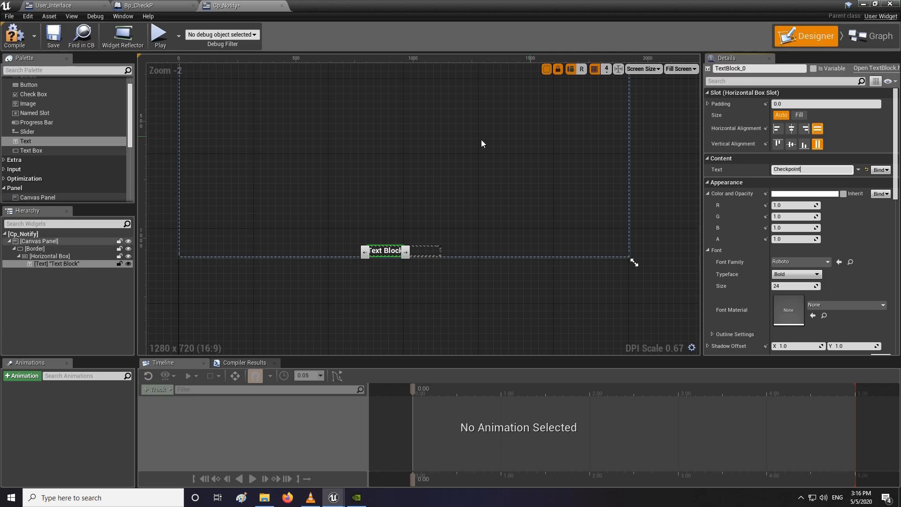
Set the Checkpoint text's font size to 28.
{"action": "left_click", "coordinate": [79, 291]}
{"action": "left_click", "coordinate": [388, 255]}
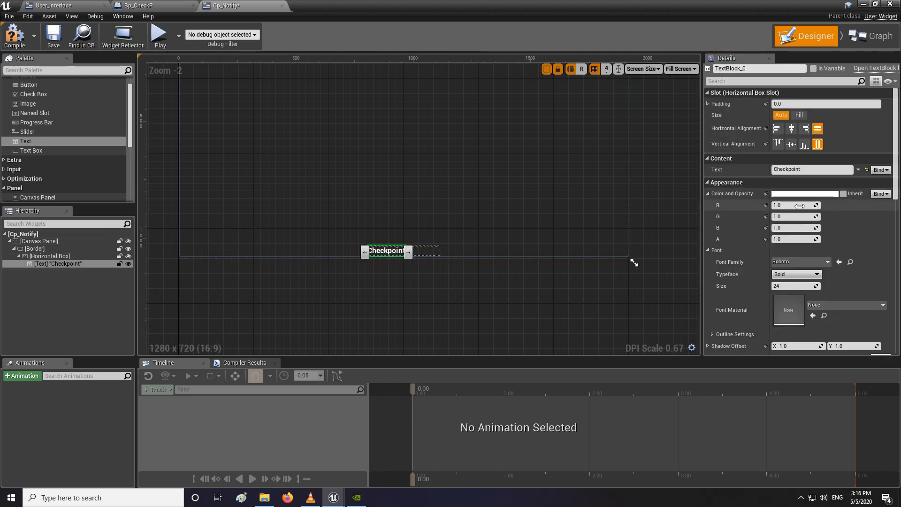
{"action": "scroll", "coordinate": [792, 270], "scroll_direction": "down", "scroll_amount": 1}
{"action": "key", "text": "Return"}
Make the Checkpoint text fill its slot, centre it horizontally and vertically, and compile the widget.
{"action": "left_click", "coordinate": [791, 114]}
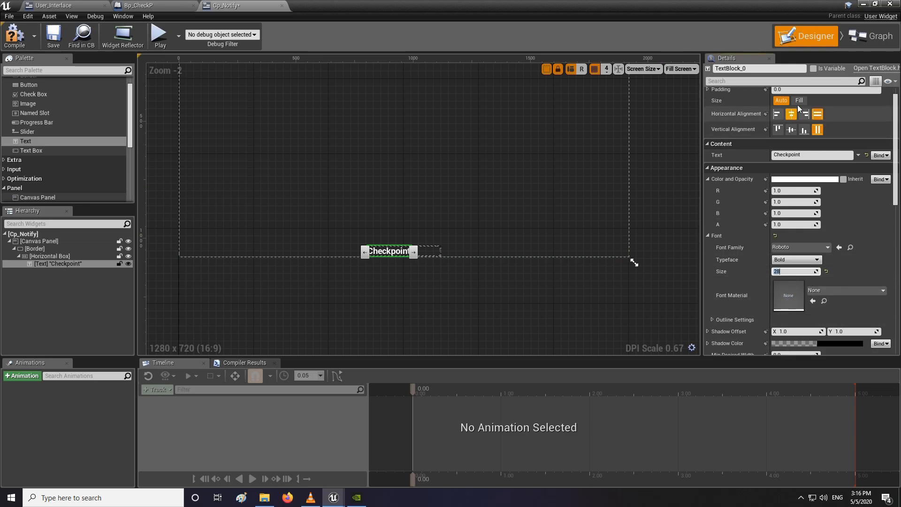
{"action": "left_click", "coordinate": [798, 101]}
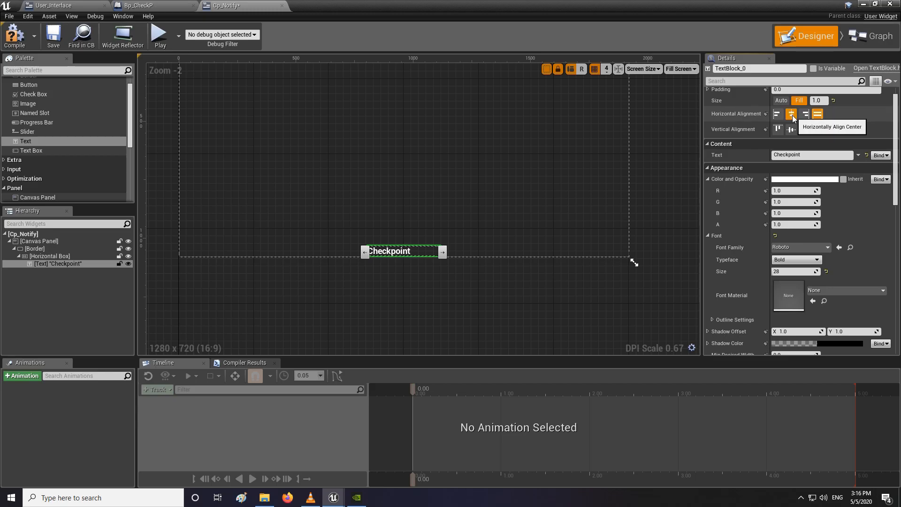
{"action": "left_click", "coordinate": [792, 115]}
{"action": "left_click", "coordinate": [791, 129]}
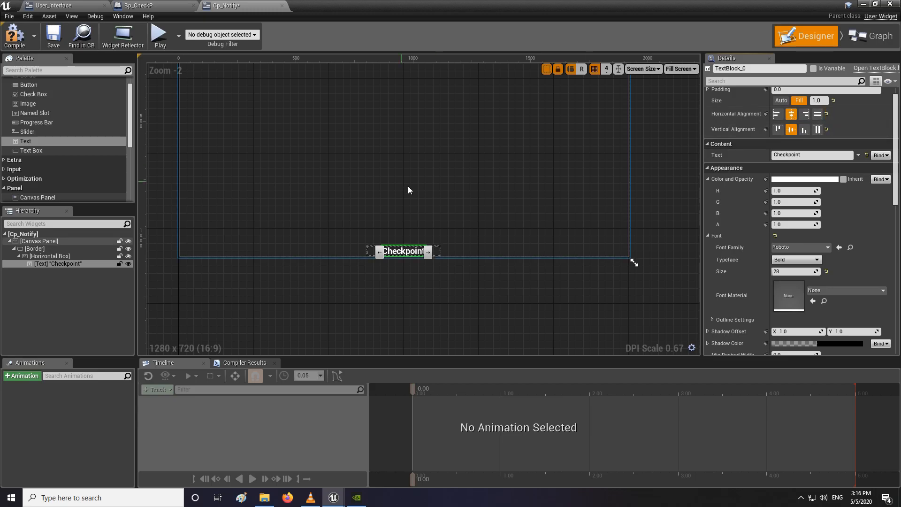
{"action": "left_click", "coordinate": [14, 33]}
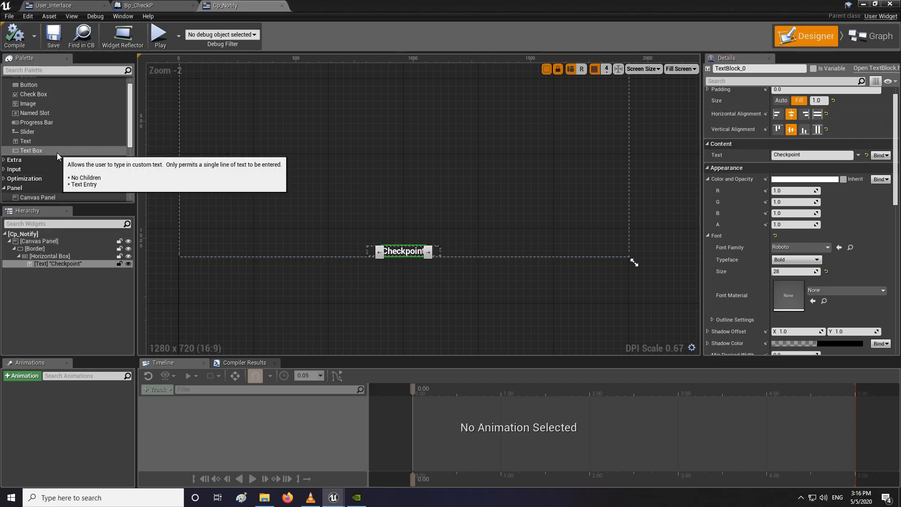
Add a Throbber to the Horizontal Box after the Checkpoint text, save, and clear the palette search.
{"action": "scroll", "coordinate": [60, 159], "scroll_direction": "down", "scroll_amount": 5}
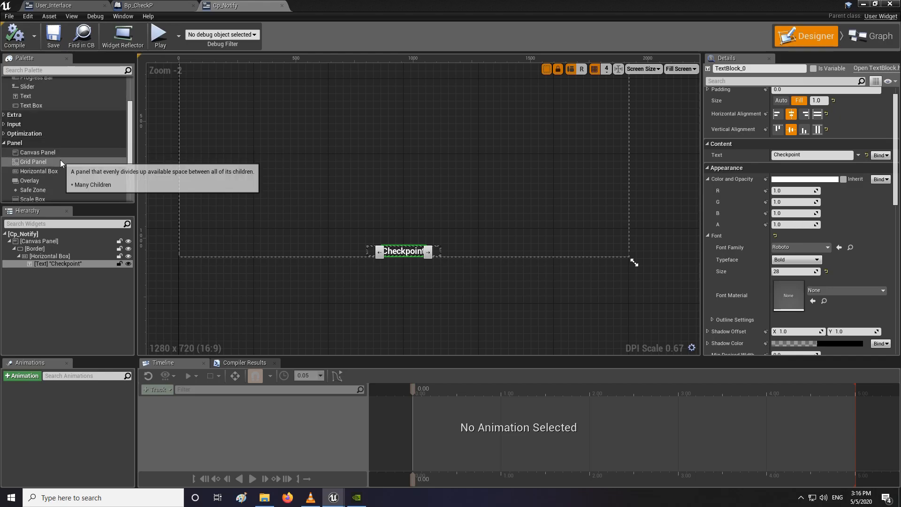
{"action": "scroll", "coordinate": [63, 159], "scroll_direction": "up", "scroll_amount": 5}
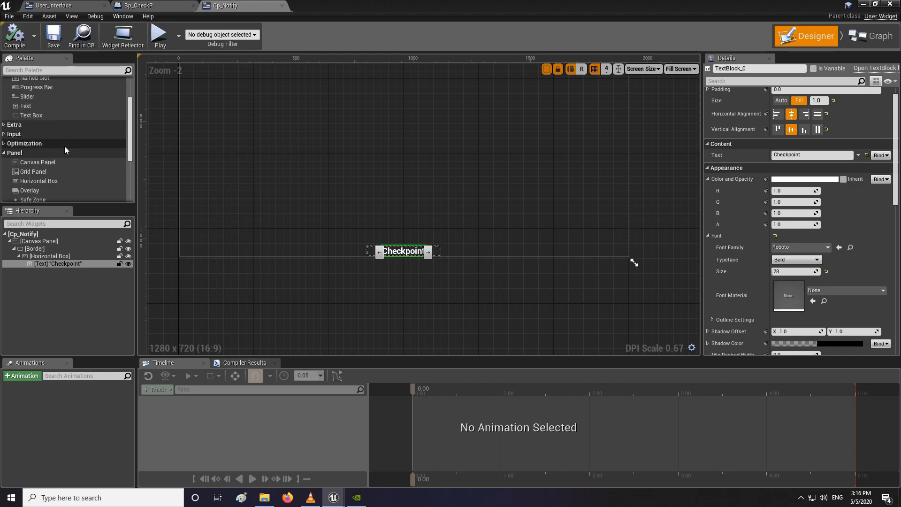
{"action": "left_click", "coordinate": [18, 70]}
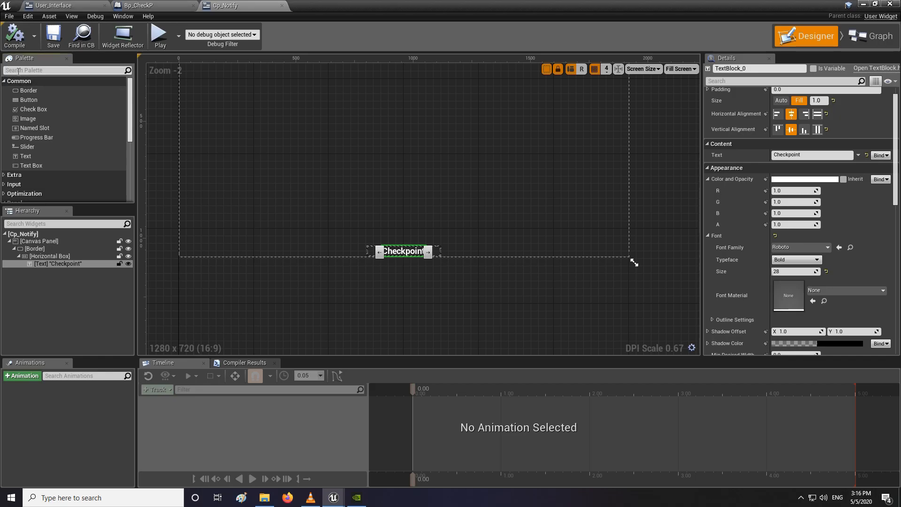
{"action": "type", "text": "thro"}
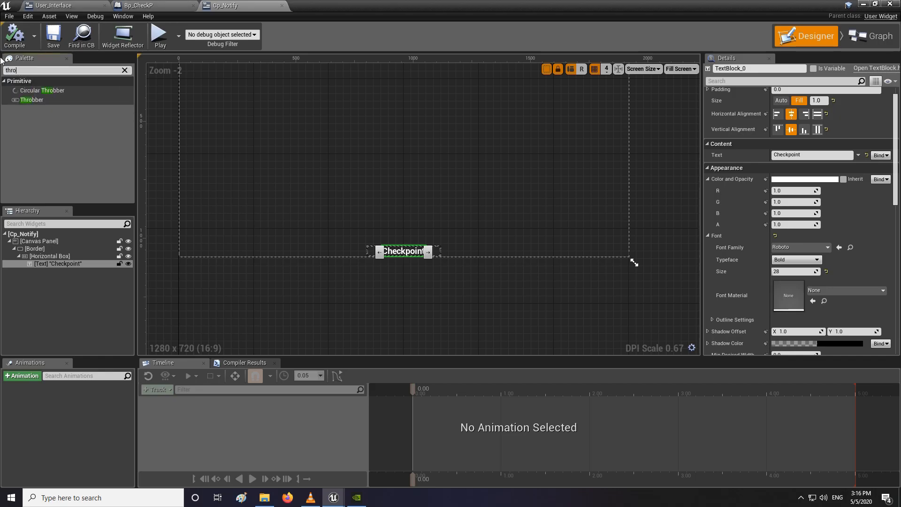
{"action": "left_click", "coordinate": [43, 103]}
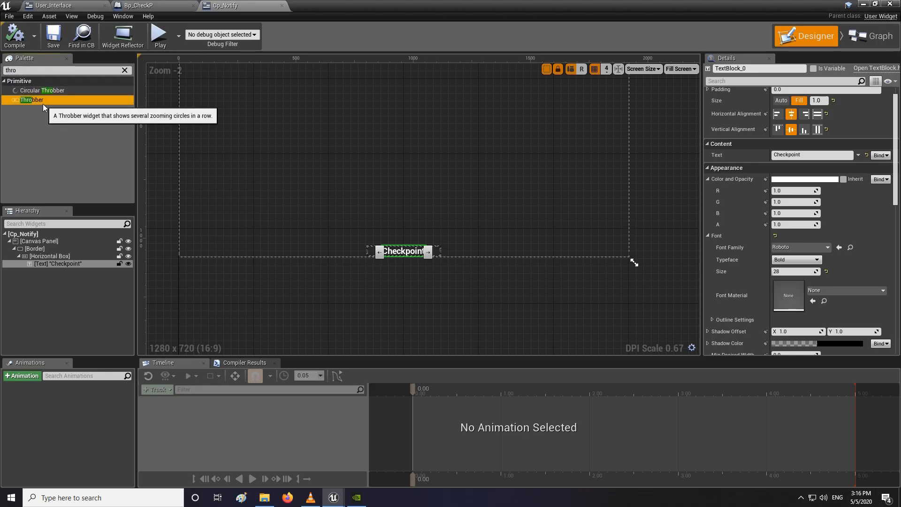
{"action": "left_click_drag", "start_coordinate": [43, 103], "coordinate": [64, 260]}
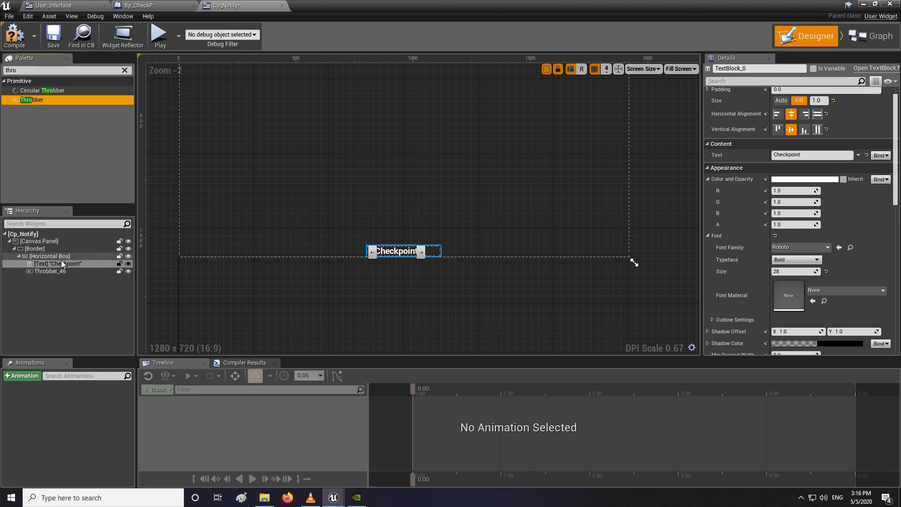
{"action": "left_click", "coordinate": [54, 35]}
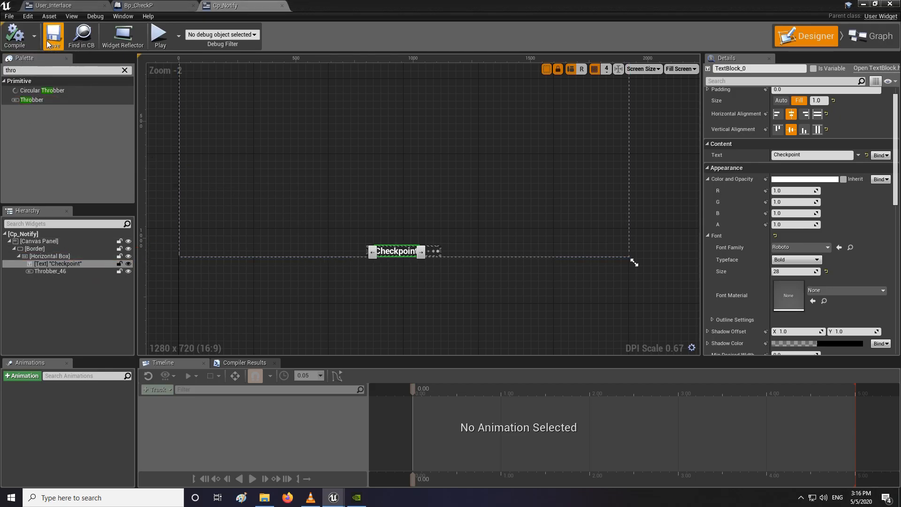
{"action": "left_click", "coordinate": [27, 73]}
{"action": "key", "text": "BackSpace"}
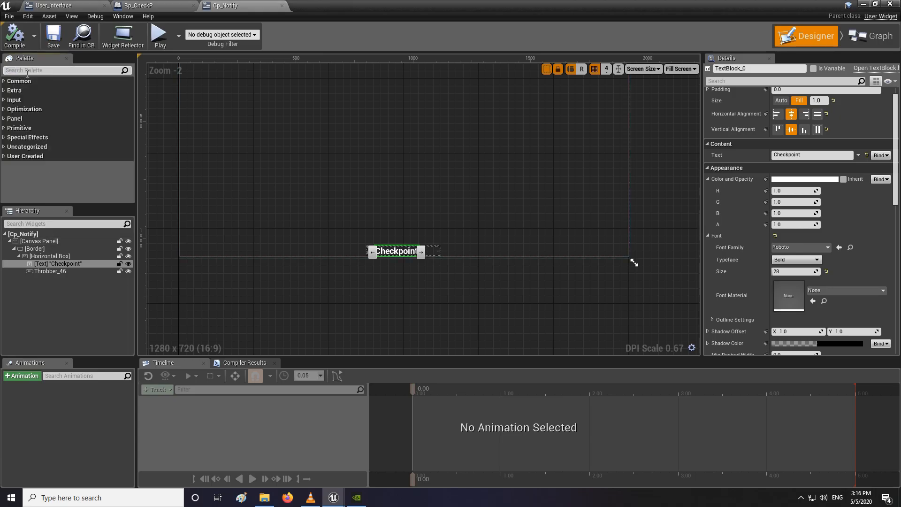
Set the throbber's slot size to Fill and centre it horizontally and vertically.
{"action": "left_click", "coordinate": [403, 275]}
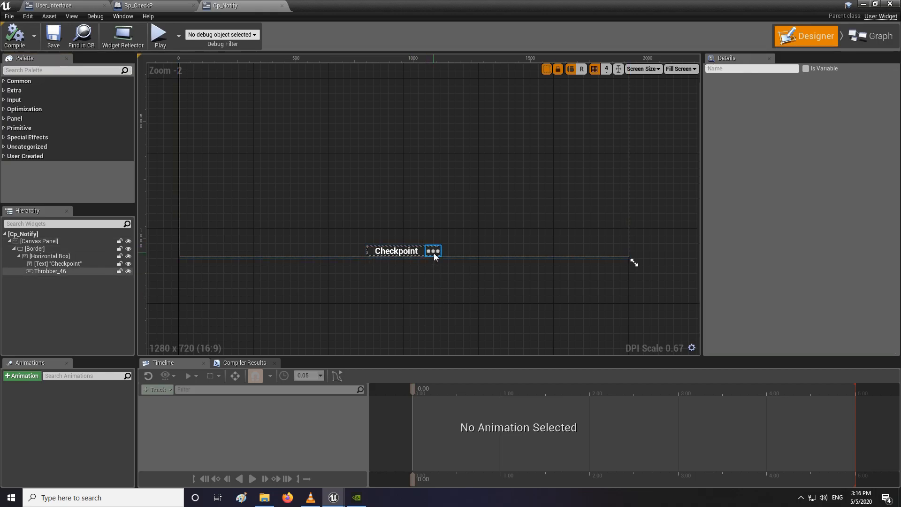
{"action": "left_click", "coordinate": [435, 257]}
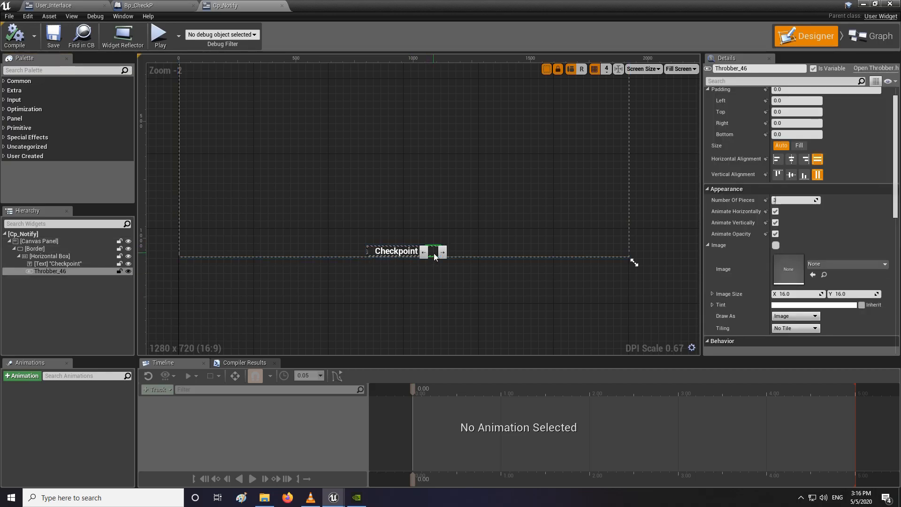
{"action": "left_click", "coordinate": [804, 147]}
{"action": "left_click", "coordinate": [804, 158]}
{"action": "left_click", "coordinate": [791, 175]}
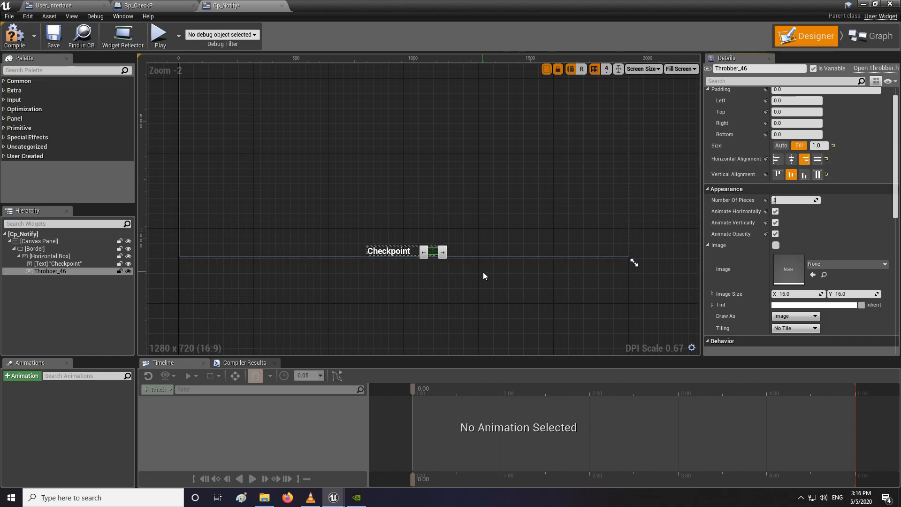
{"action": "left_click", "coordinate": [793, 162]}
{"action": "left_click", "coordinate": [425, 289]}
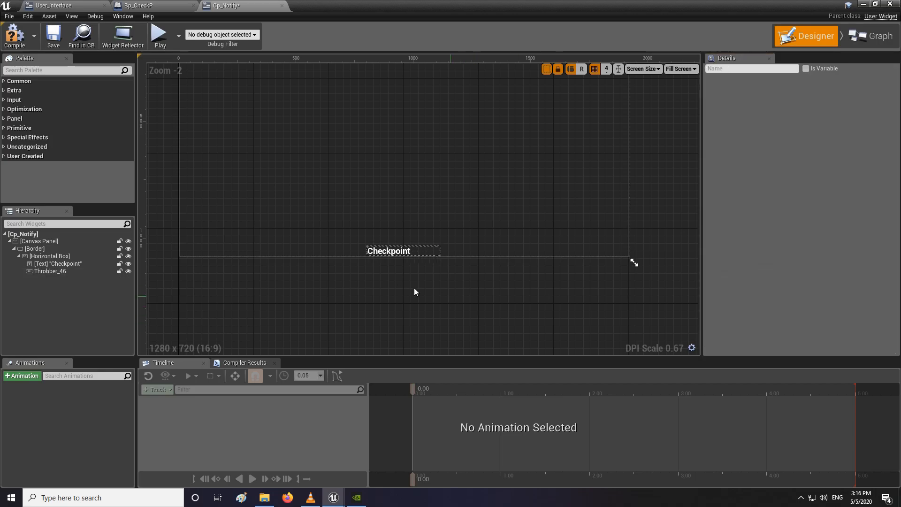
Try the throbber with 6 pieces, and set its number of pieces back to 3.
{"action": "scroll", "coordinate": [402, 266], "scroll_direction": "up", "scroll_amount": 2}
{"action": "left_click", "coordinate": [430, 314]}
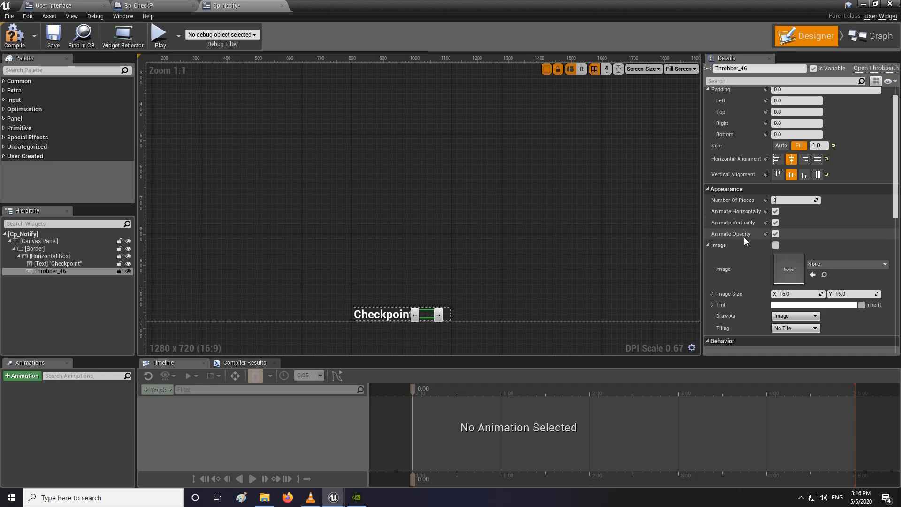
{"action": "left_click", "coordinate": [447, 277]}
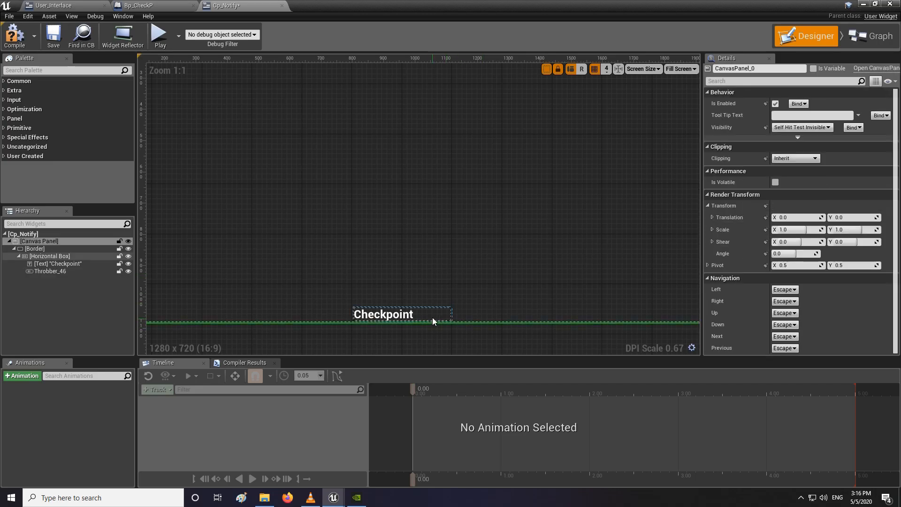
{"action": "left_click", "coordinate": [431, 318]}
{"action": "left_click", "coordinate": [432, 317]}
{"action": "left_click_drag", "start_coordinate": [804, 215], "coordinate": [813, 215]}
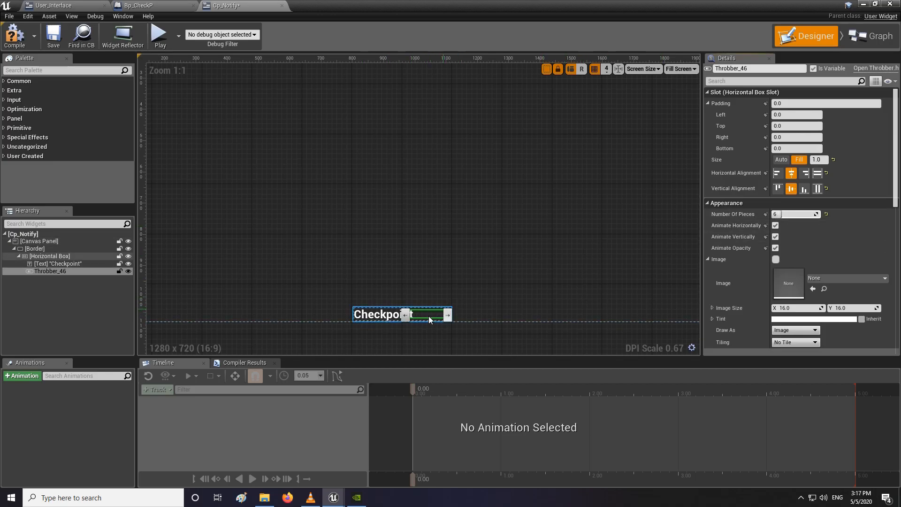
{"action": "left_click", "coordinate": [786, 215]}
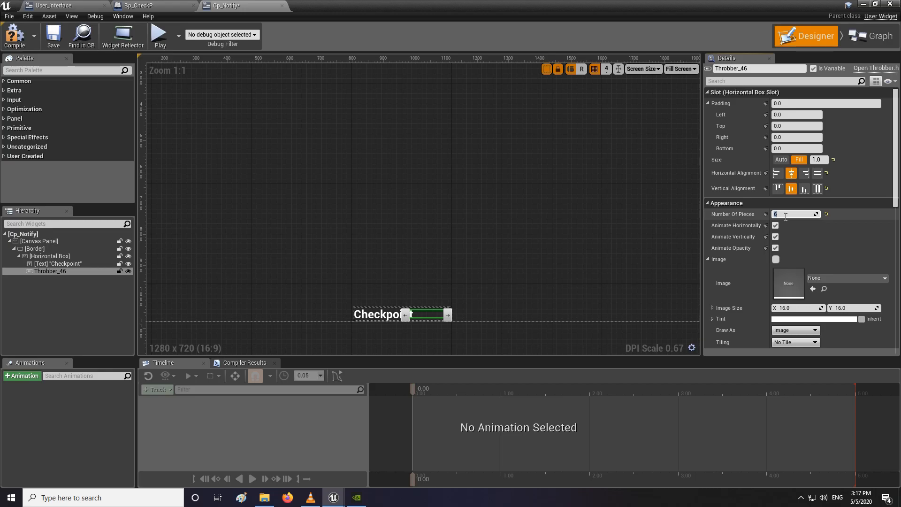
{"action": "key", "text": "Return"}
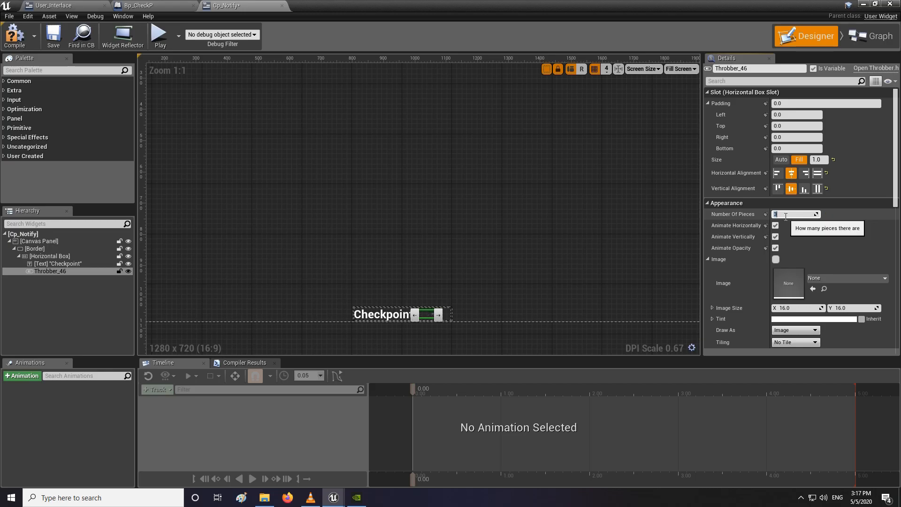
{"action": "left_click", "coordinate": [576, 284]}
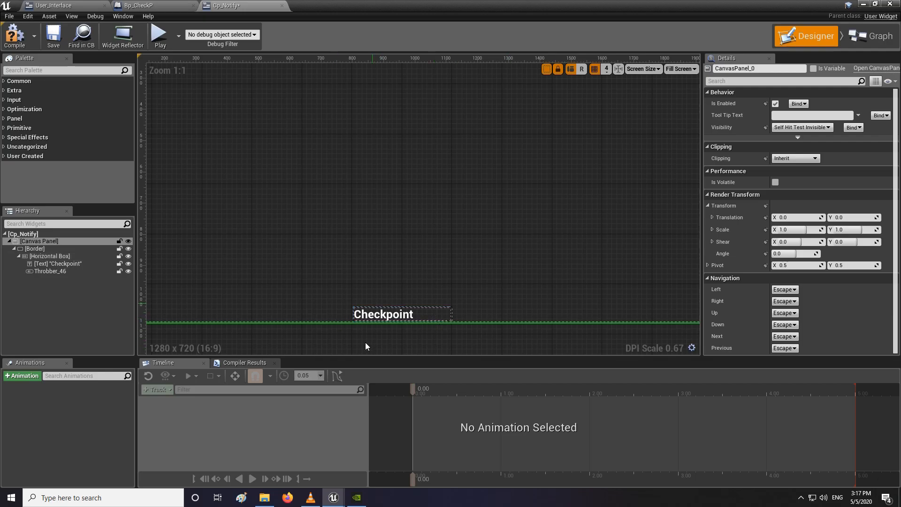
Check the layout of the Checkpoint text and throbber, and save the widget.
{"action": "scroll", "coordinate": [415, 312], "scroll_direction": "down", "scroll_amount": 1}
{"action": "right_click_drag", "start_coordinate": [492, 296], "coordinate": [477, 233]}
{"action": "left_click", "coordinate": [425, 254]}
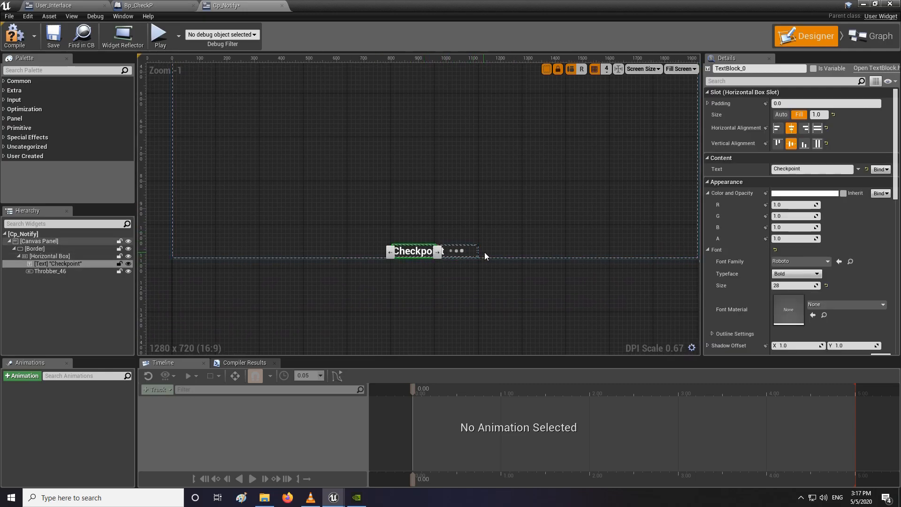
{"action": "right_click_drag", "start_coordinate": [518, 197], "coordinate": [511, 208]}
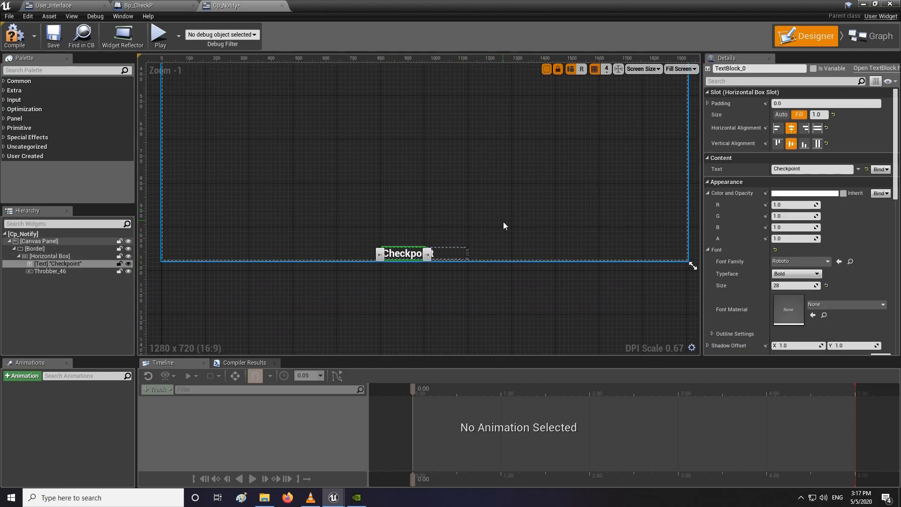
{"action": "left_click", "coordinate": [376, 245]}
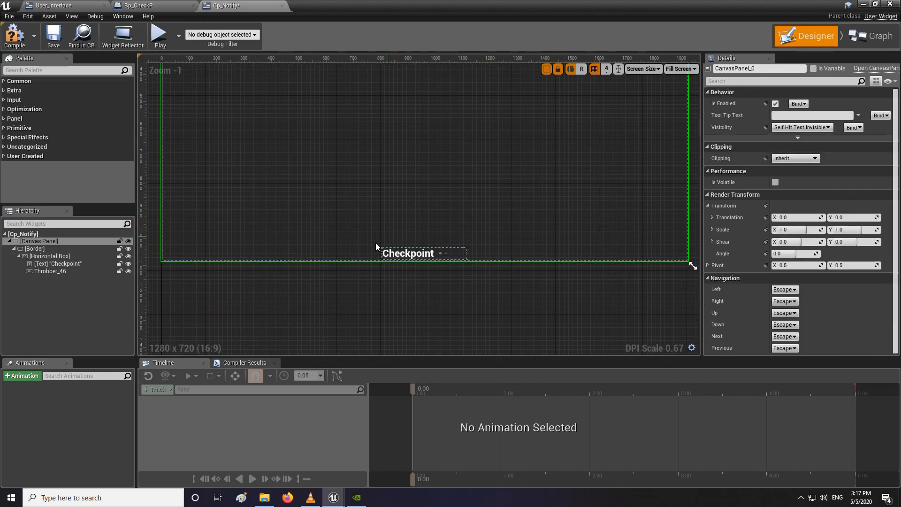
{"action": "left_click", "coordinate": [53, 36]}
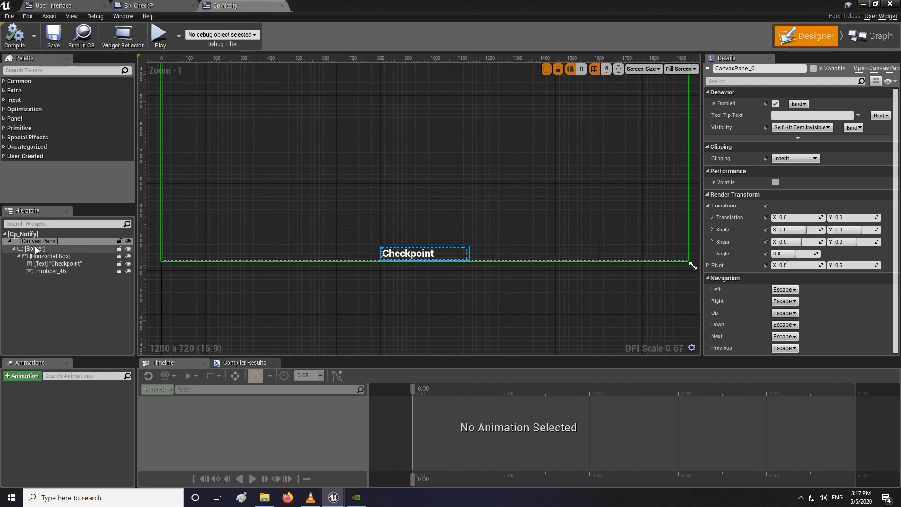
Create a widget animation named Cp_Activation and select it for editing.
{"action": "left_click", "coordinate": [20, 376]}
{"action": "type", "text": "Cp_Activation"}
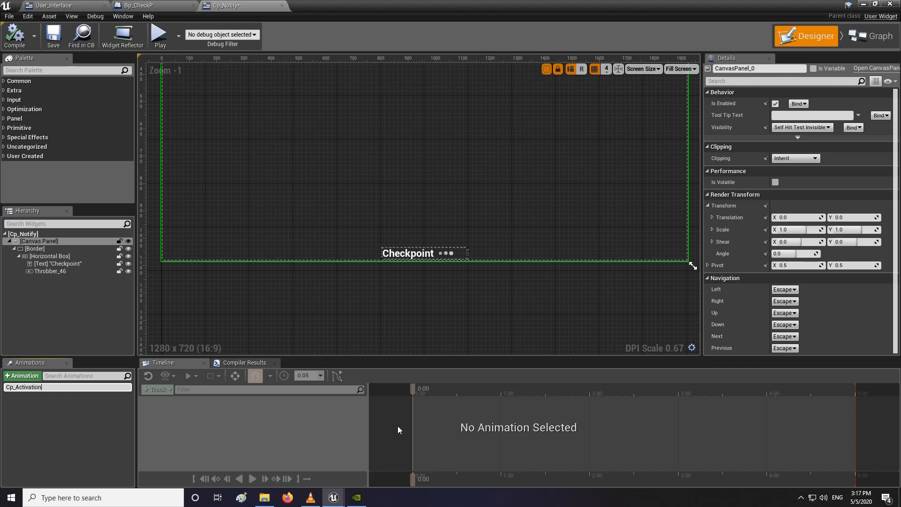
{"action": "key", "text": "Return"}
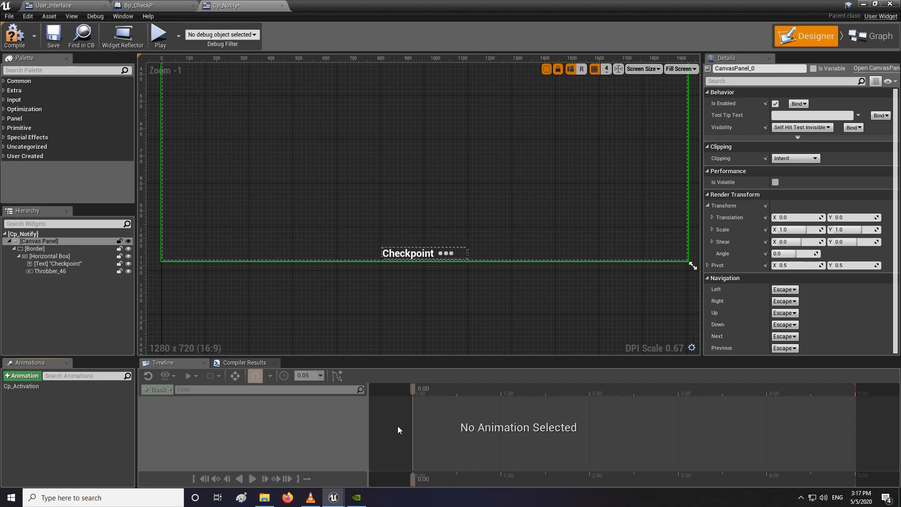
{"action": "left_click", "coordinate": [75, 386]}
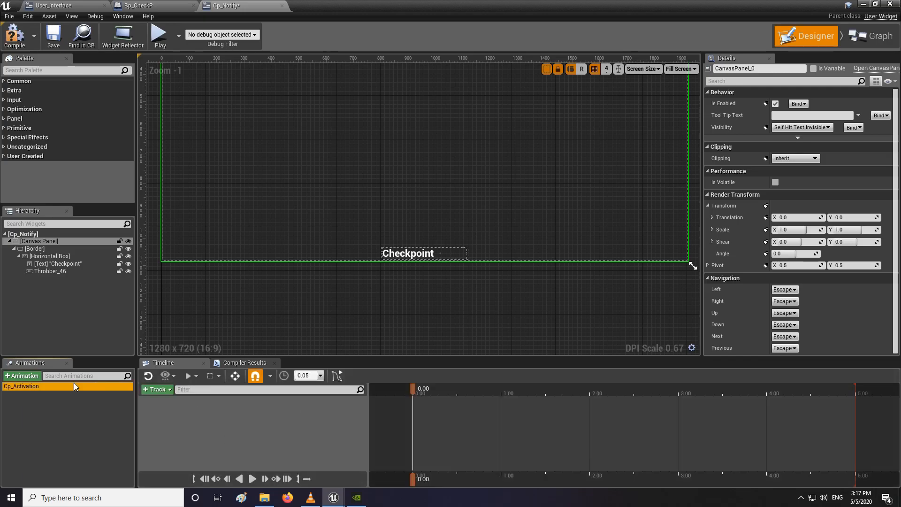
Add the Border as a track in the Cp_Activation animation and select that track.
{"action": "left_click", "coordinate": [151, 391]}
{"action": "mouse_move", "coordinate": [175, 409]}
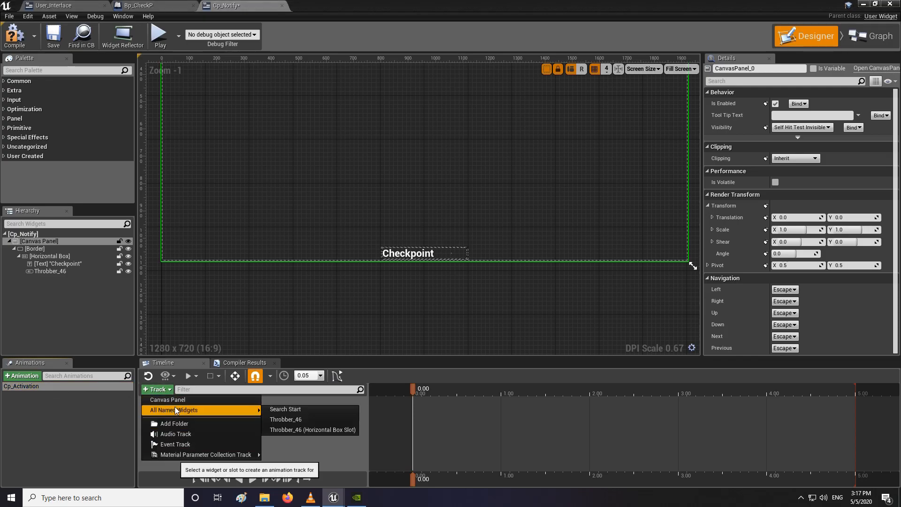
{"action": "left_click", "coordinate": [35, 248]}
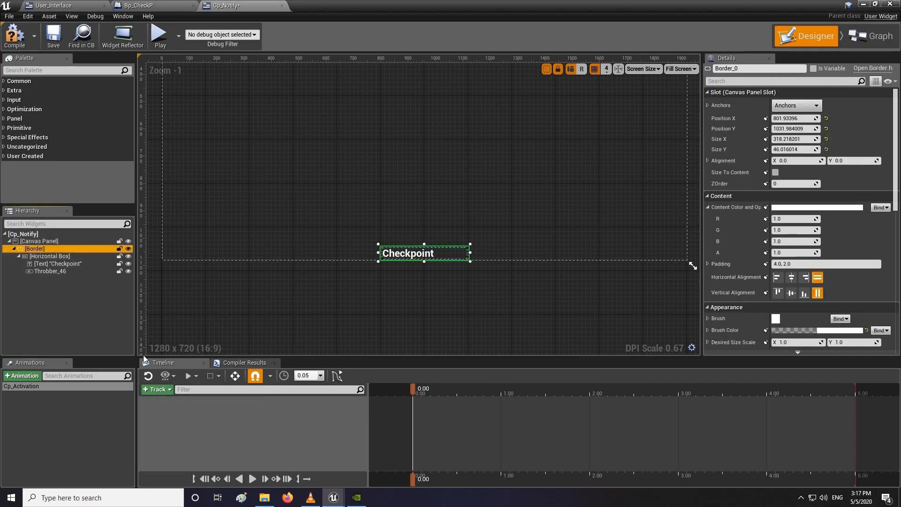
{"action": "left_click", "coordinate": [157, 389]}
{"action": "mouse_move", "coordinate": [206, 420]}
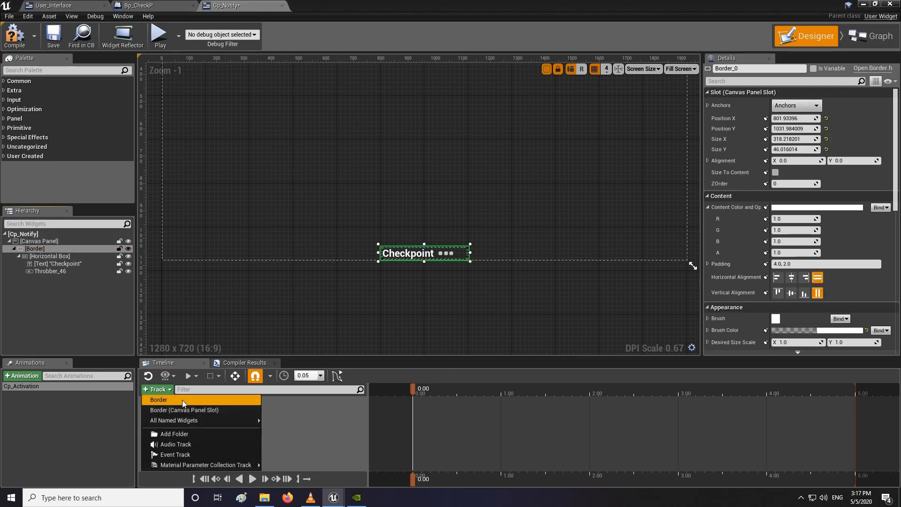
{"action": "left_click", "coordinate": [167, 401]}
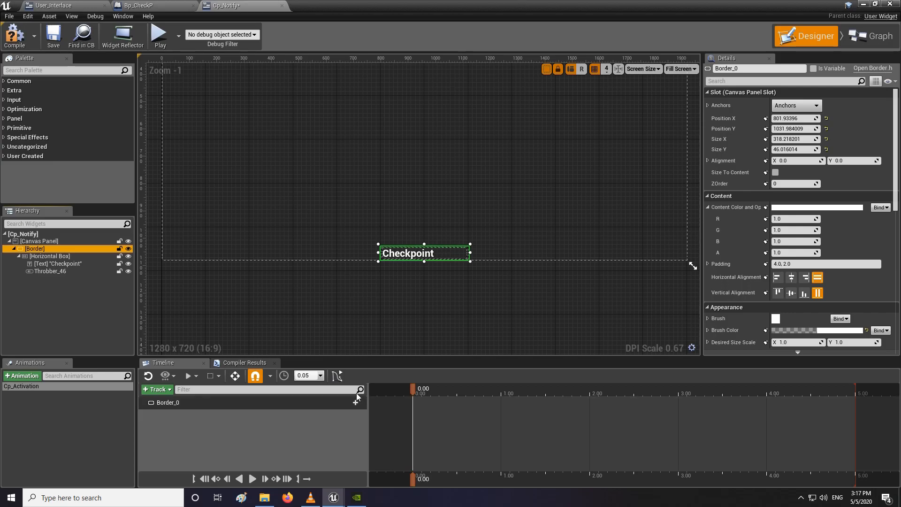
{"action": "left_click", "coordinate": [177, 404]}
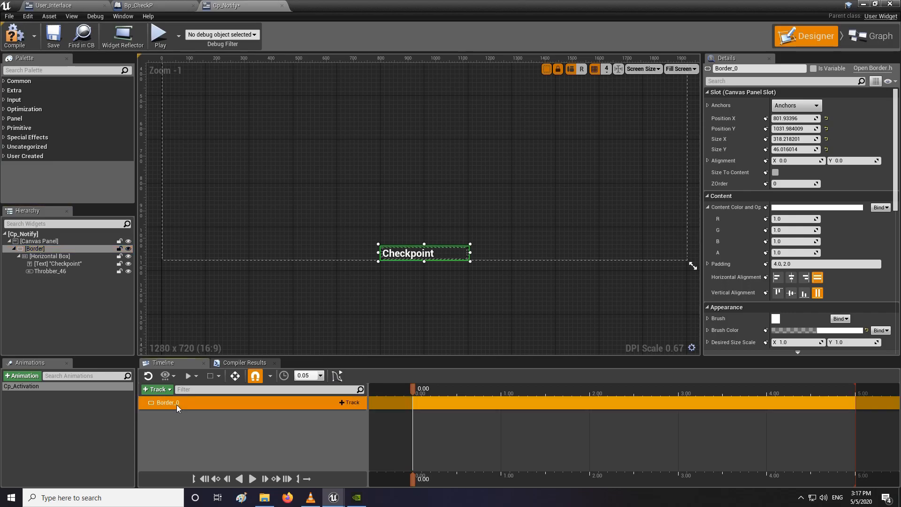
Delete the Border track from the Cp_Activation animation.
{"action": "left_click", "coordinate": [356, 403]}
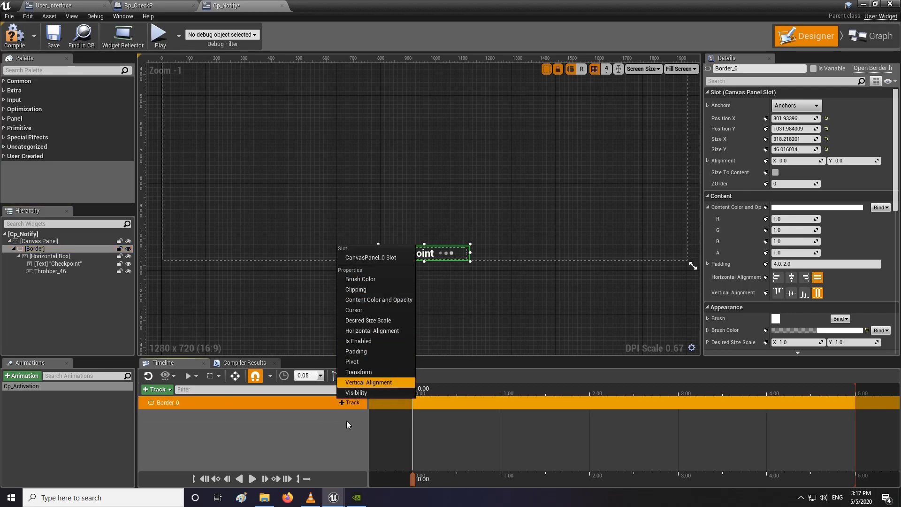
{"action": "left_click", "coordinate": [210, 416]}
{"action": "left_click", "coordinate": [202, 405]}
{"action": "key", "text": "Delete"}
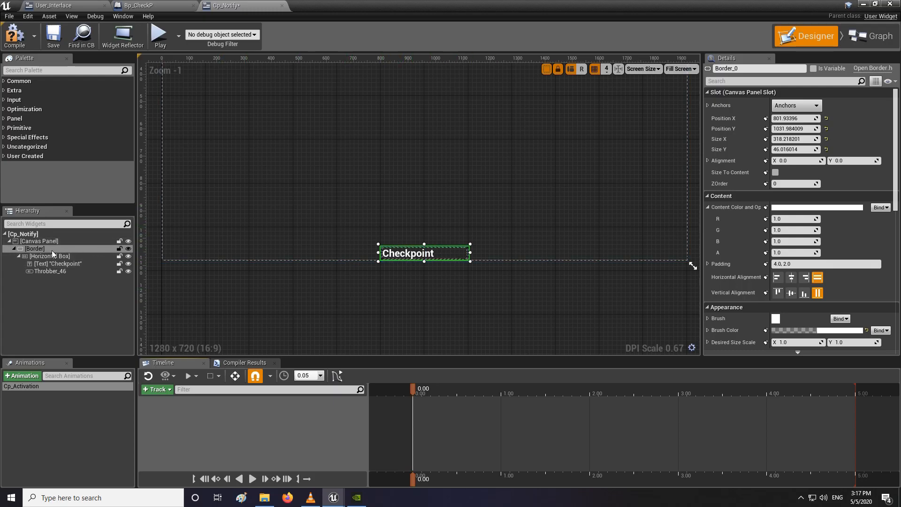
Set the Border's content color alpha to 0 and add a Content Color and Opacity keyframe at 0.00.
{"action": "left_click", "coordinate": [397, 262]}
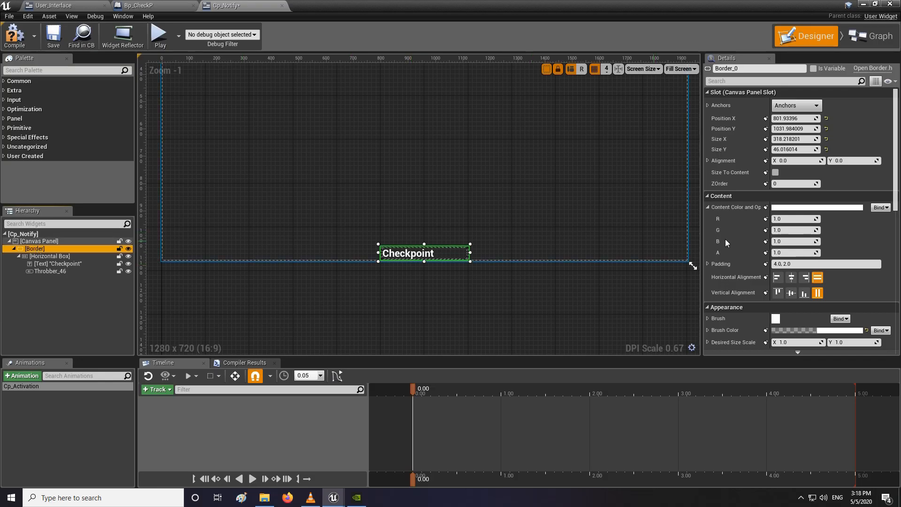
{"action": "left_click", "coordinate": [798, 209]}
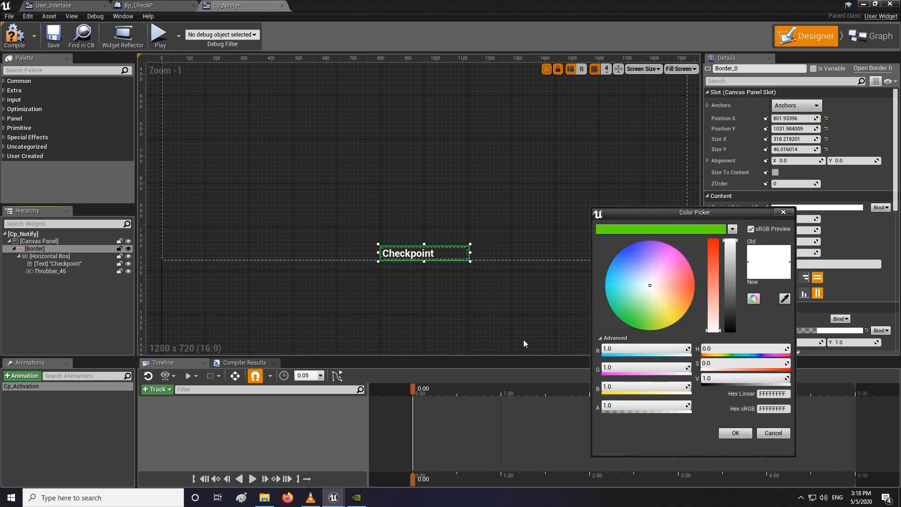
{"action": "left_click_drag", "start_coordinate": [685, 403], "coordinate": [605, 404]}
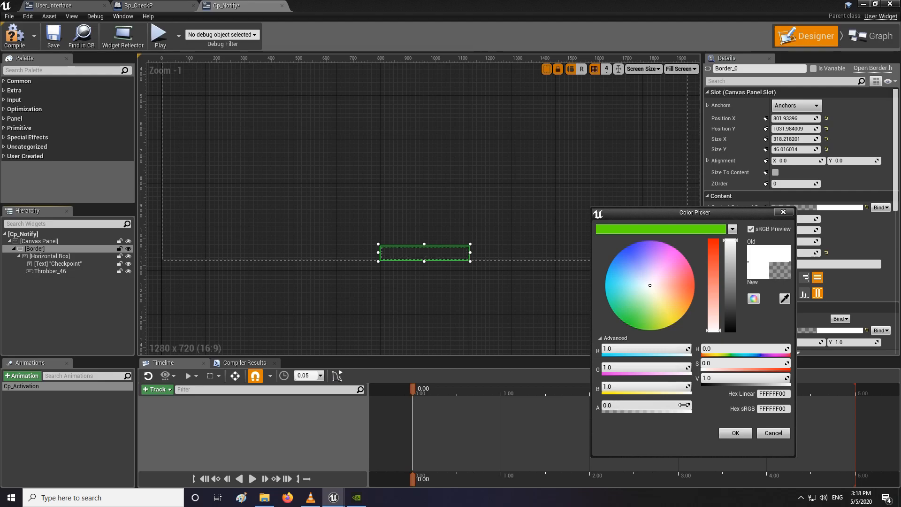
{"action": "left_click", "coordinate": [736, 433]}
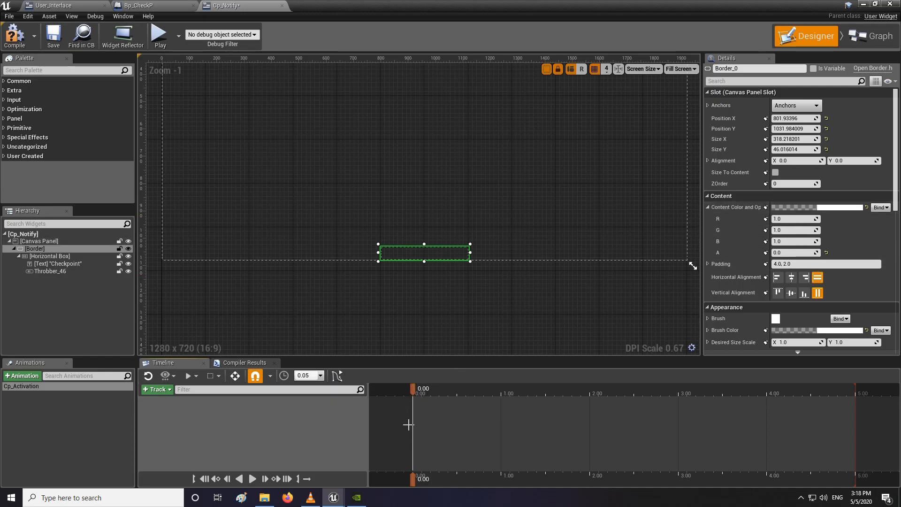
{"action": "left_click", "coordinate": [767, 210]}
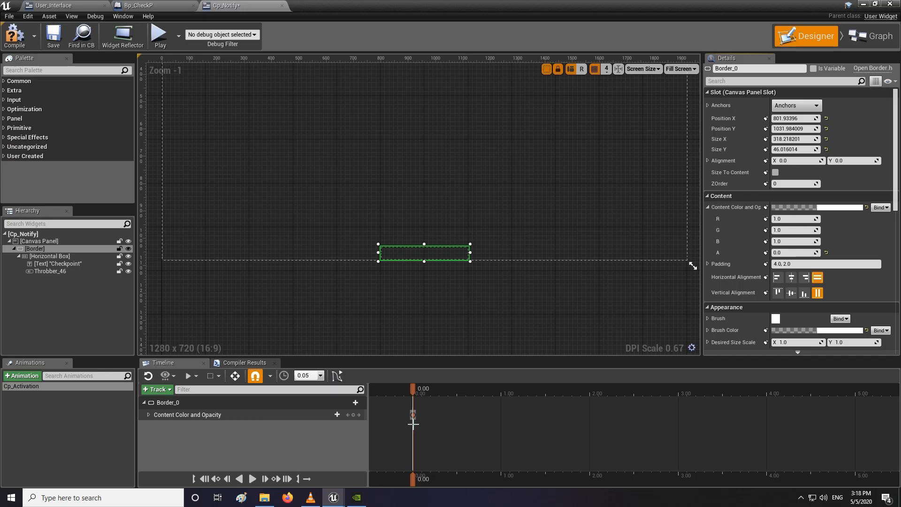
{"action": "left_click", "coordinate": [149, 414]}
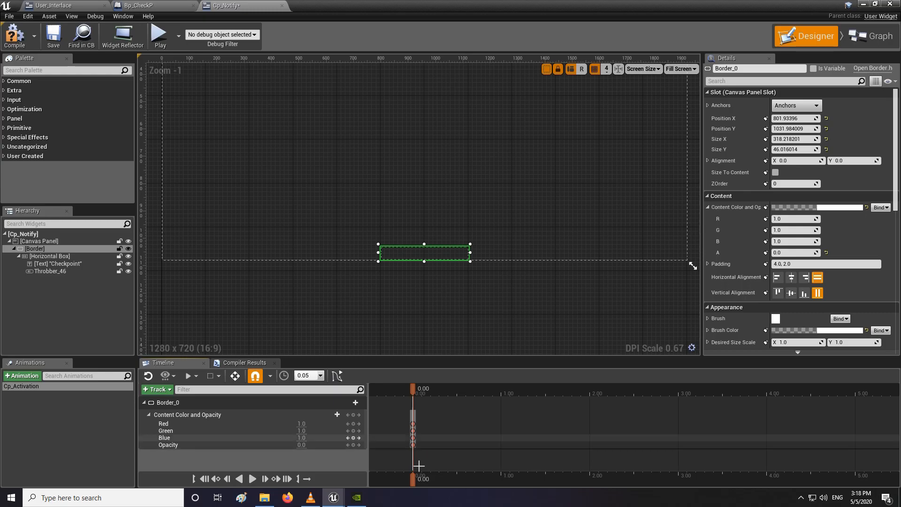
Add an Opacity key at 0.60 on the Border's Content Color and Opacity track and set its value to 1.
{"action": "left_click_drag", "start_coordinate": [412, 389], "coordinate": [469, 389]}
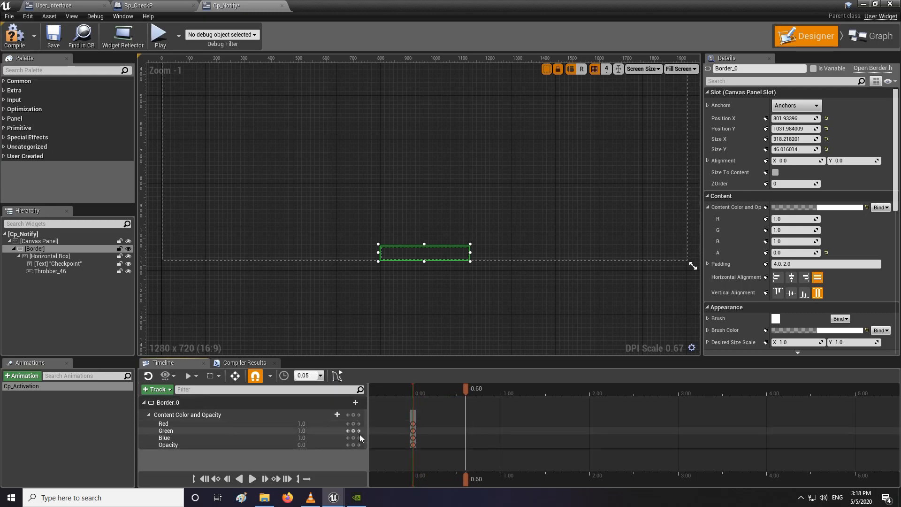
{"action": "left_click", "coordinate": [353, 445]}
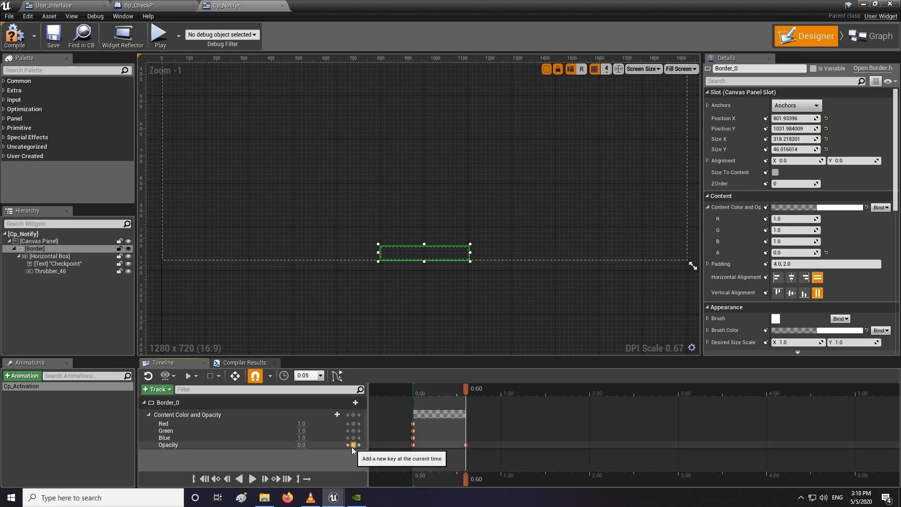
{"action": "left_click", "coordinate": [301, 445]}
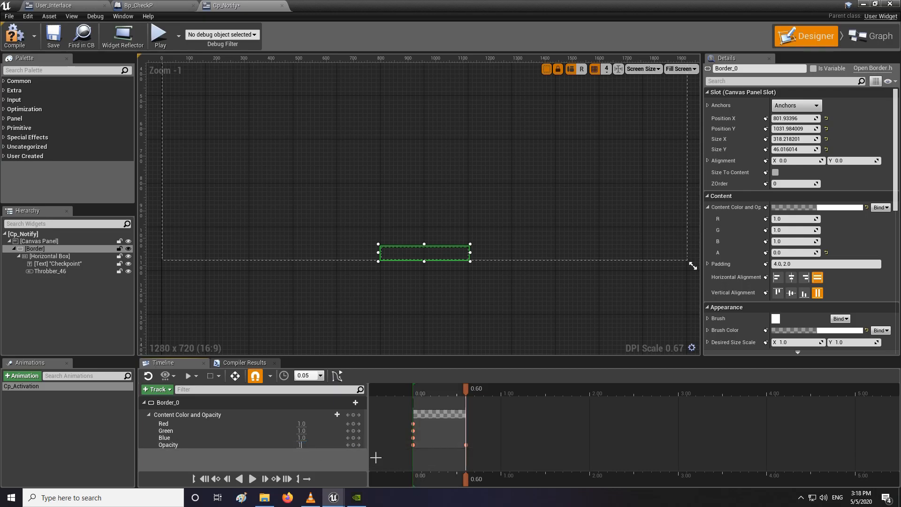
{"action": "type", "text": "1"}
{"action": "key", "text": "Return"}
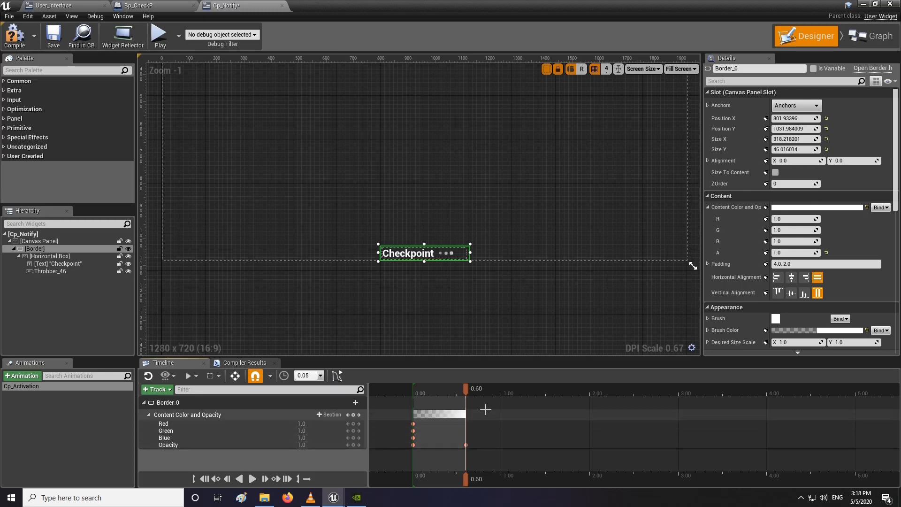
{"action": "mouse_move", "coordinate": [459, 390]}
{"action": "left_mouse_down"}
{"action": "mouse_move", "coordinate": [413, 390]}
{"action": "mouse_move", "coordinate": [464, 390]}
{"action": "left_mouse_up"}
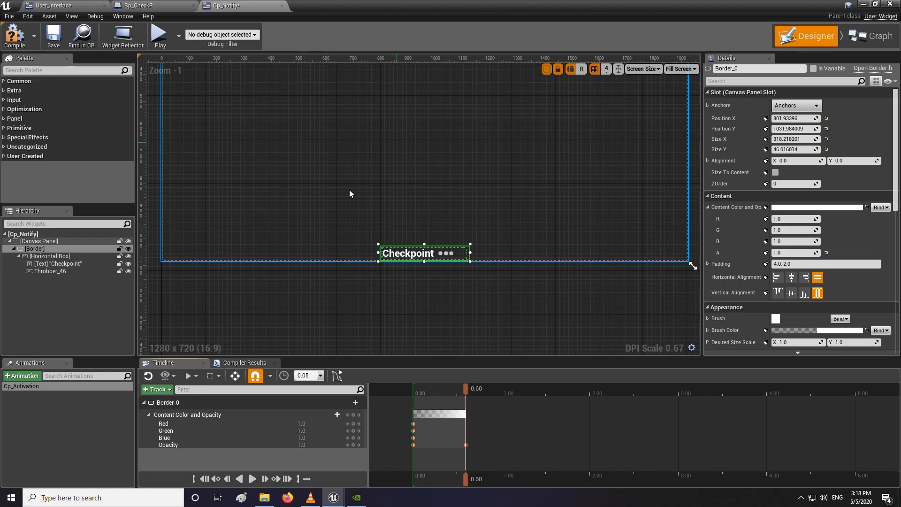
Select the Checkpoint text and add a keyframe for its Translation at 0.00 in the Cp_Activation animation.
{"action": "left_click", "coordinate": [173, 404]}
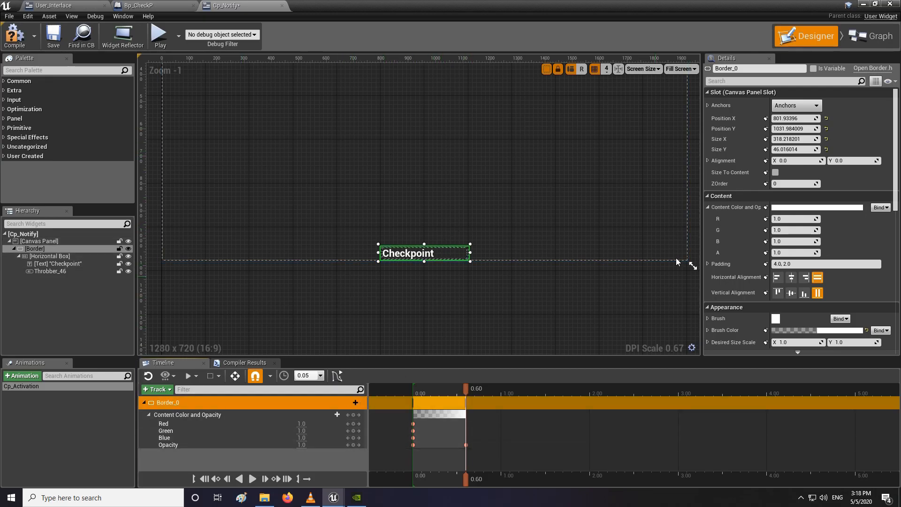
{"action": "left_click", "coordinate": [667, 288]}
{"action": "left_click", "coordinate": [412, 253]}
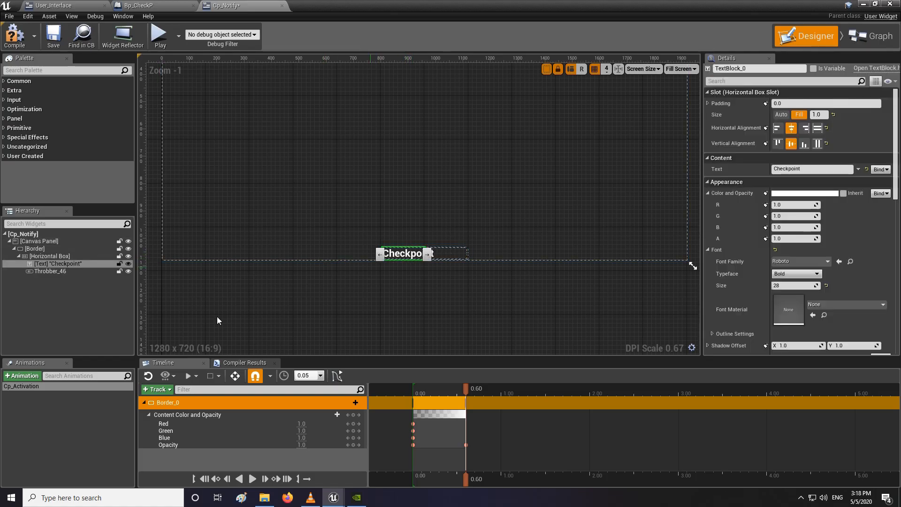
{"action": "scroll", "coordinate": [761, 230], "scroll_direction": "down", "scroll_amount": 5}
{"action": "scroll", "coordinate": [757, 232], "scroll_direction": "down", "scroll_amount": 9}
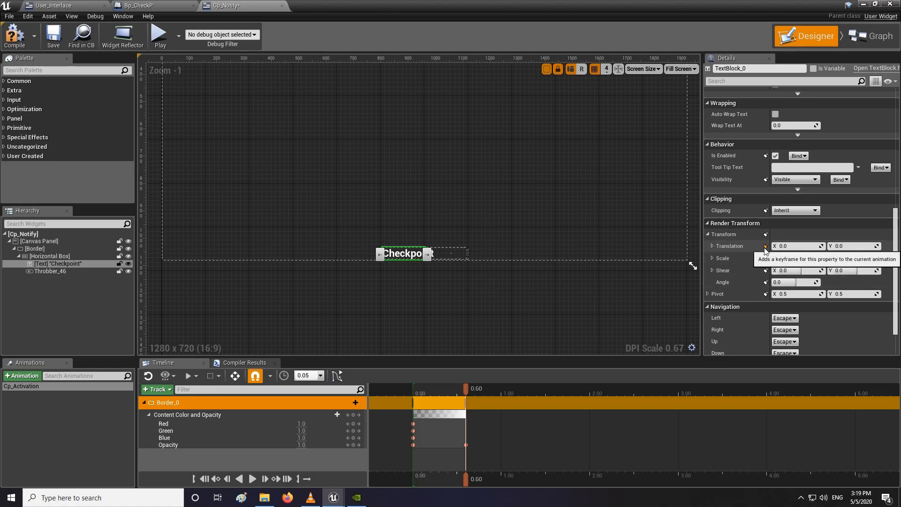
{"action": "left_click", "coordinate": [415, 388]}
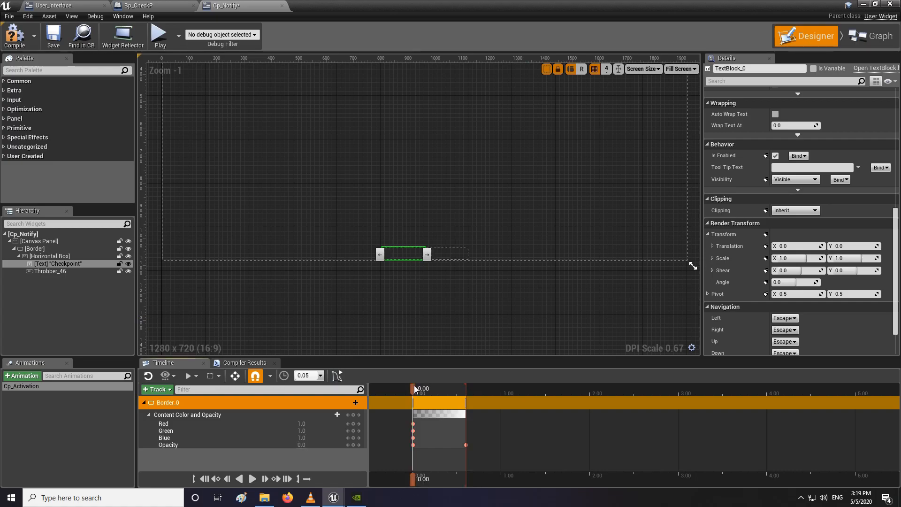
{"action": "left_click", "coordinate": [767, 247]}
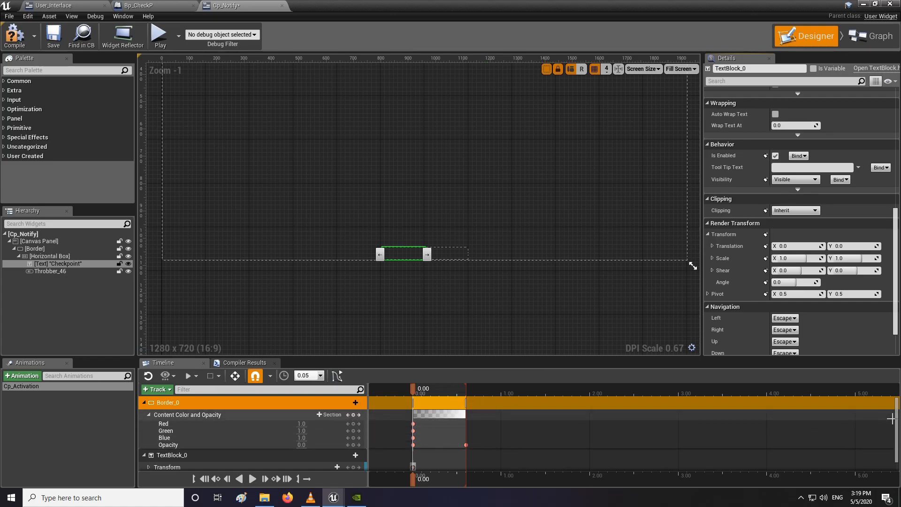
Try an X translation key of about 376 at 0.60 on the Checkpoint text, and undo the text's animation track.
{"action": "scroll", "coordinate": [477, 452], "scroll_direction": "down", "scroll_amount": 2}
{"action": "left_click", "coordinate": [149, 456]}
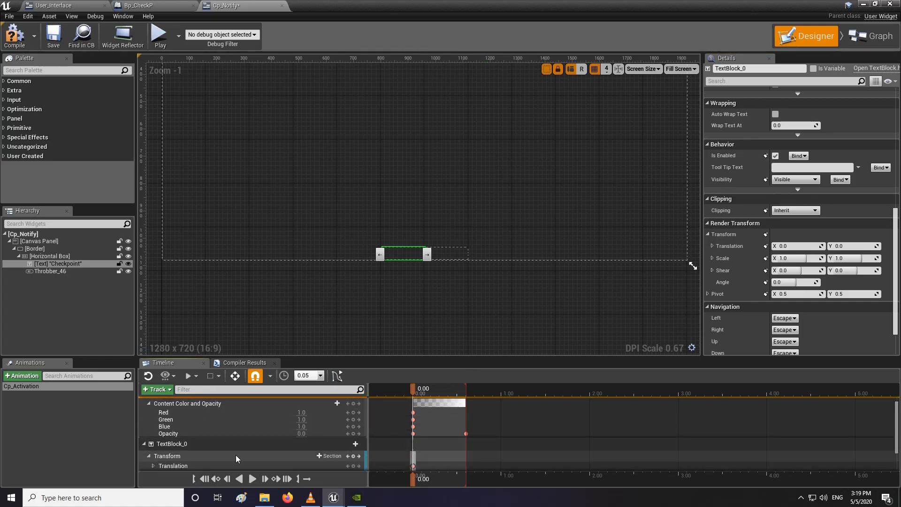
{"action": "scroll", "coordinate": [261, 426], "scroll_direction": "down", "scroll_amount": 2}
{"action": "left_click", "coordinate": [148, 430]}
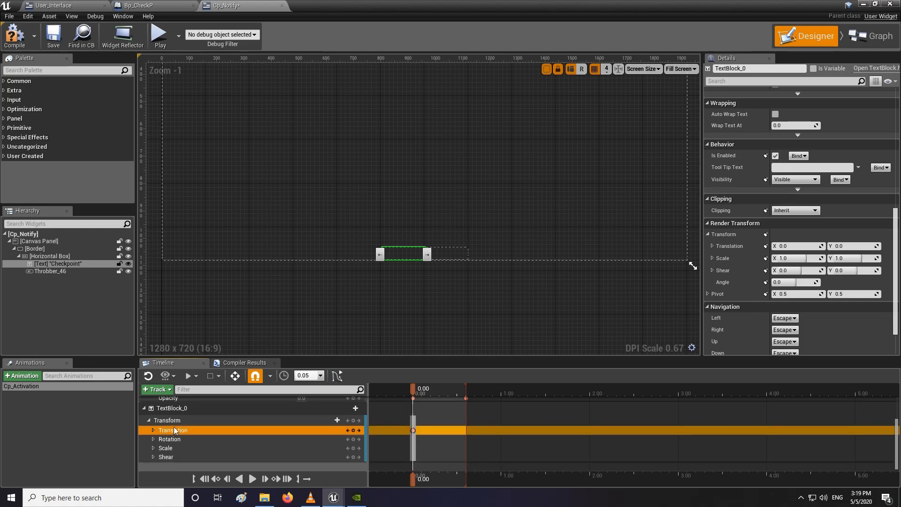
{"action": "left_click", "coordinate": [153, 431]}
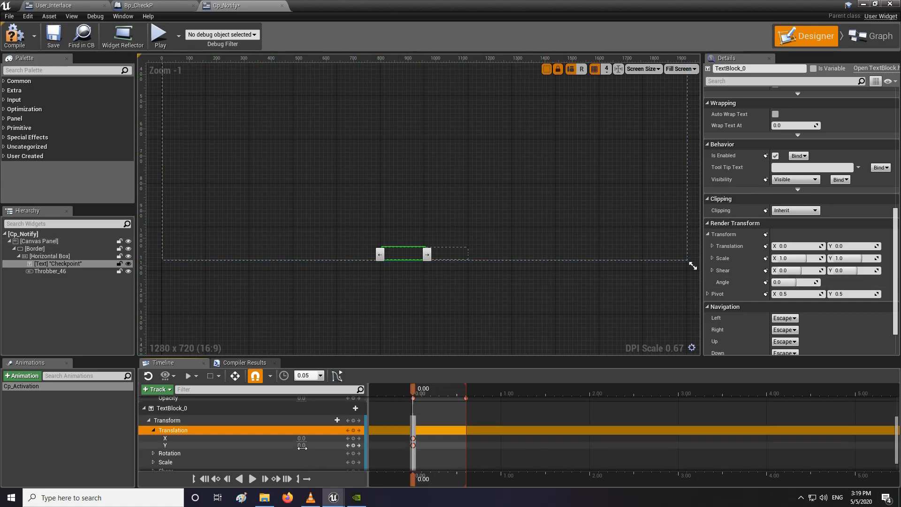
{"action": "left_click_drag", "start_coordinate": [415, 391], "coordinate": [465, 393]}
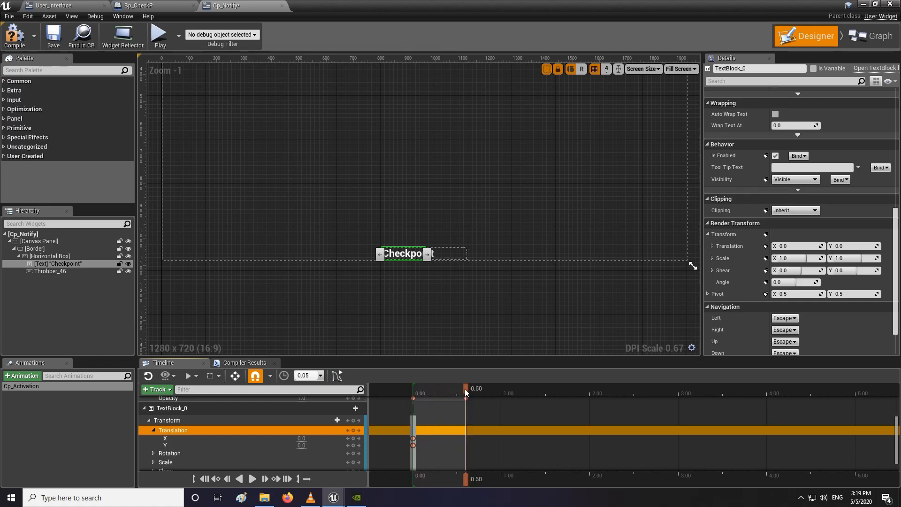
{"action": "left_click", "coordinate": [354, 439]}
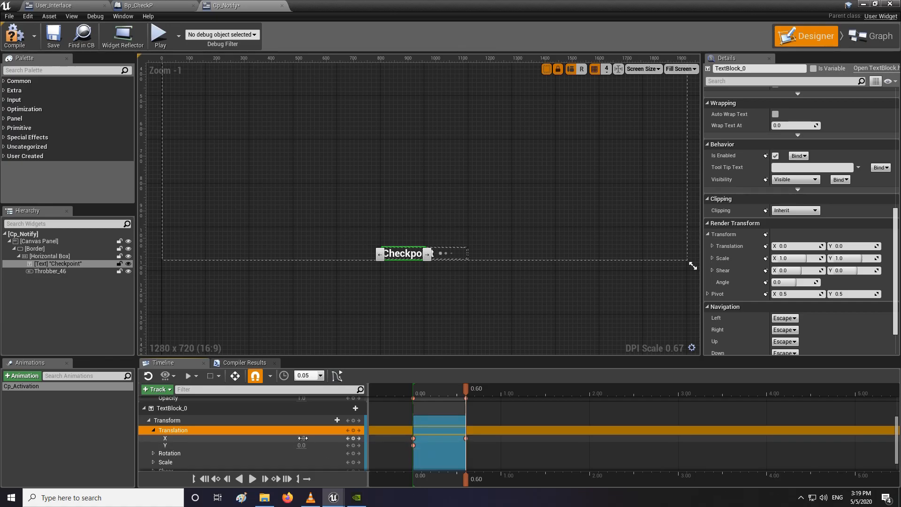
{"action": "left_click_drag", "start_coordinate": [304, 439], "coordinate": [448, 438]}
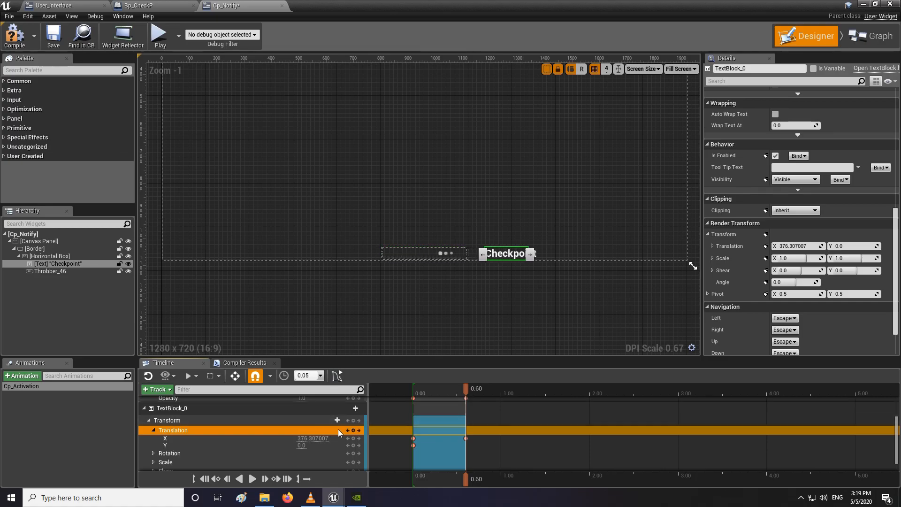
{"action": "key", "text": "ctrl+z"}
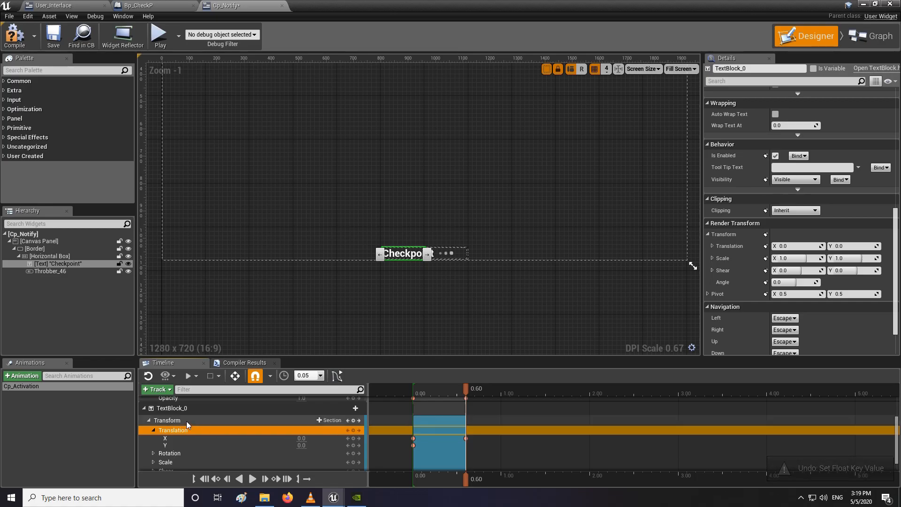
{"action": "scroll", "coordinate": [192, 437], "scroll_direction": "up", "scroll_amount": 3}
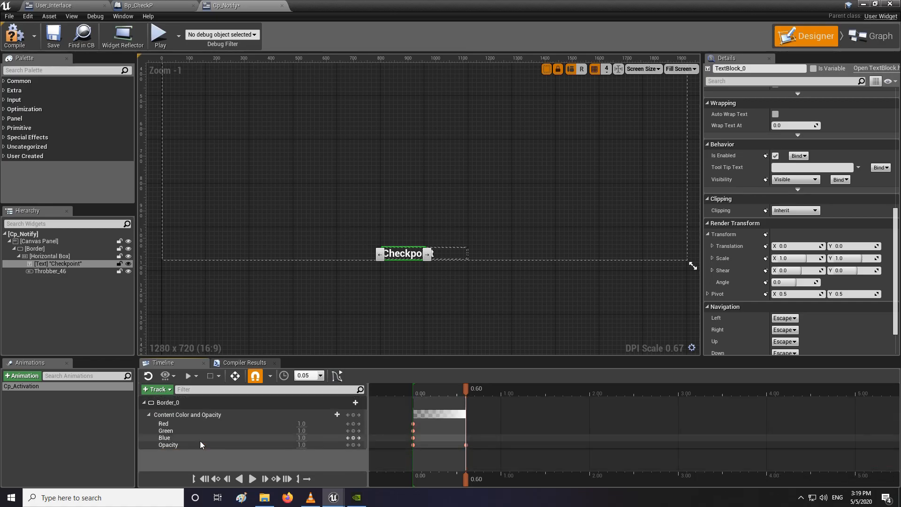
Add a Translation keyframe for the Border at 0.00 and expand its X and Y translation channels in the animation.
{"action": "left_click", "coordinate": [36, 249]}
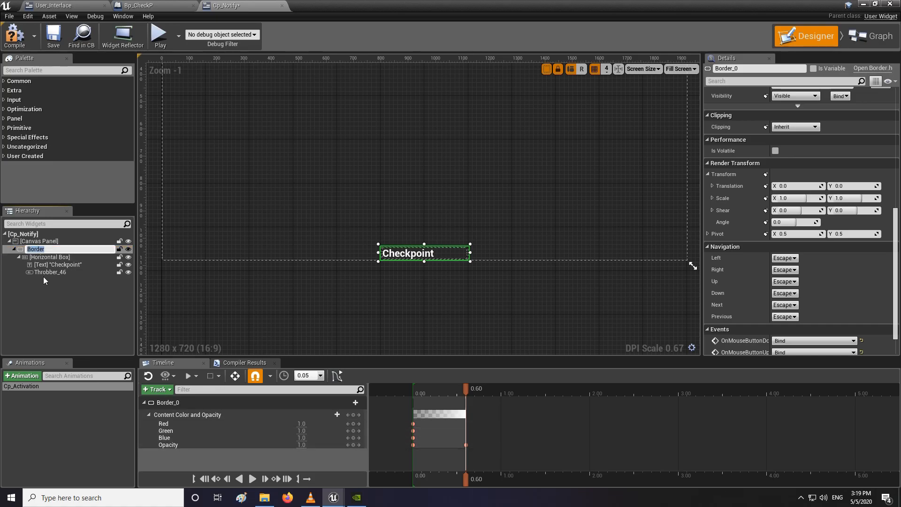
{"action": "left_click", "coordinate": [50, 256]}
{"action": "left_click", "coordinate": [49, 265]}
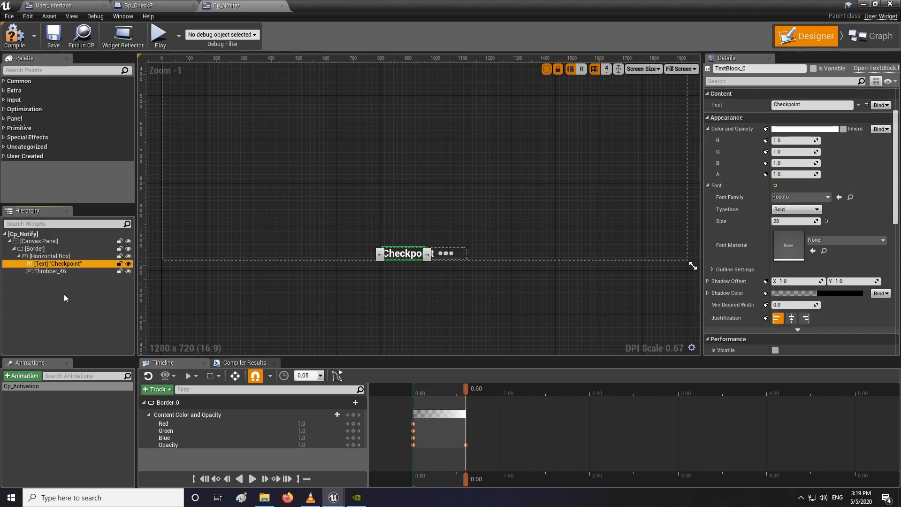
{"action": "left_click", "coordinate": [38, 247]}
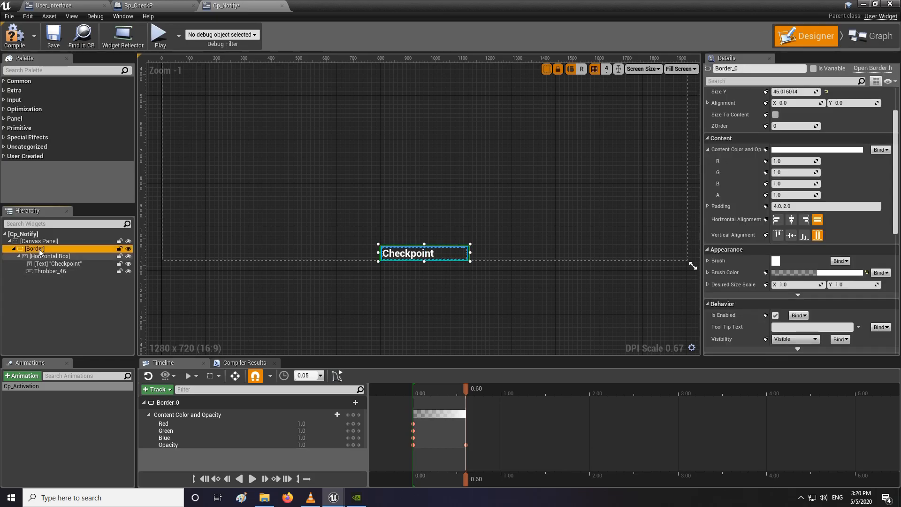
{"action": "scroll", "coordinate": [708, 156], "scroll_direction": "down", "scroll_amount": 5}
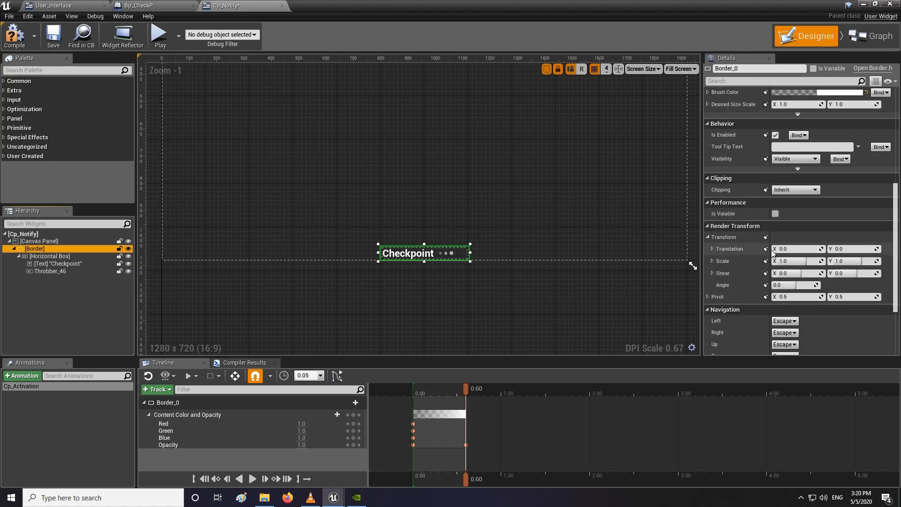
{"action": "left_click", "coordinate": [413, 390]}
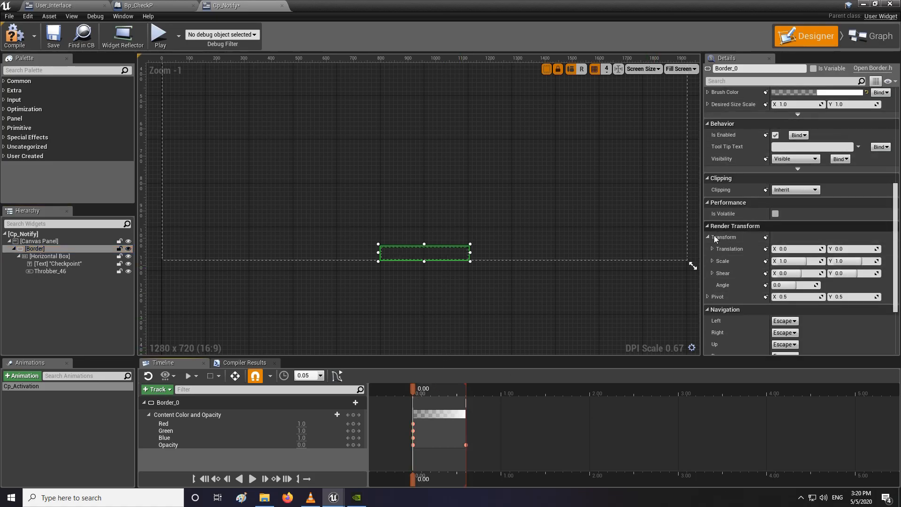
{"action": "left_click", "coordinate": [765, 251]}
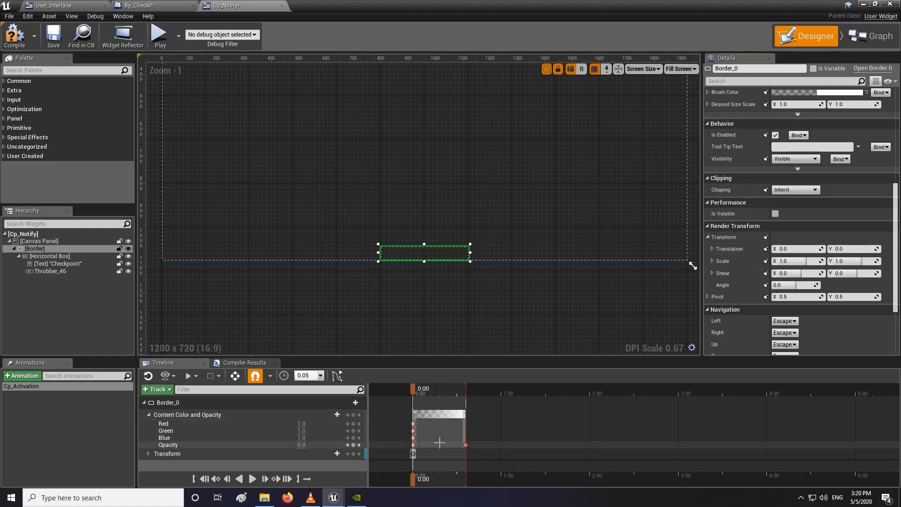
{"action": "scroll", "coordinate": [207, 435], "scroll_direction": "down", "scroll_amount": 2}
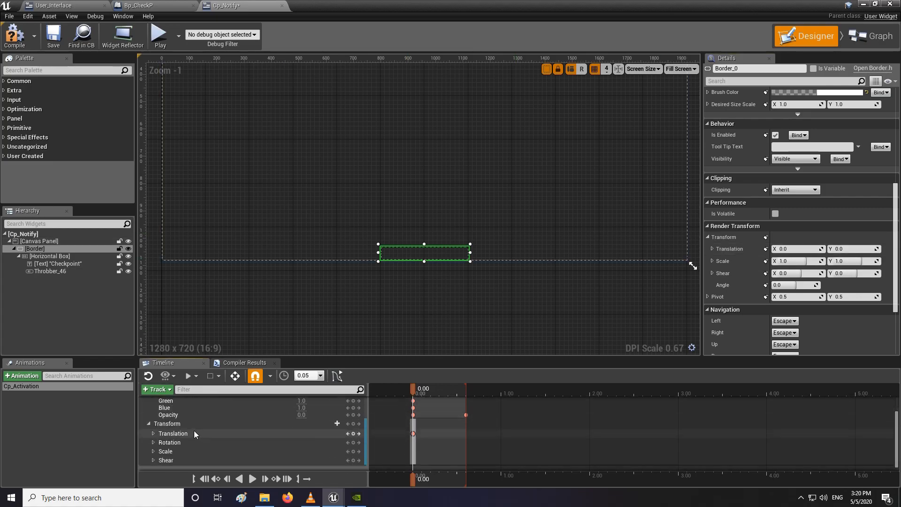
{"action": "scroll", "coordinate": [207, 435], "scroll_direction": "up", "scroll_amount": 2}
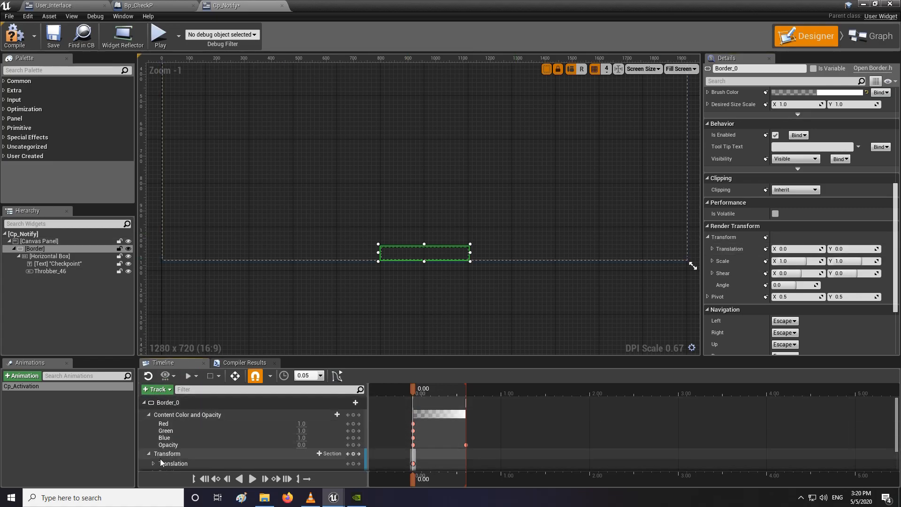
{"action": "scroll", "coordinate": [186, 433], "scroll_direction": "down", "scroll_amount": 2}
{"action": "left_click", "coordinate": [153, 430]}
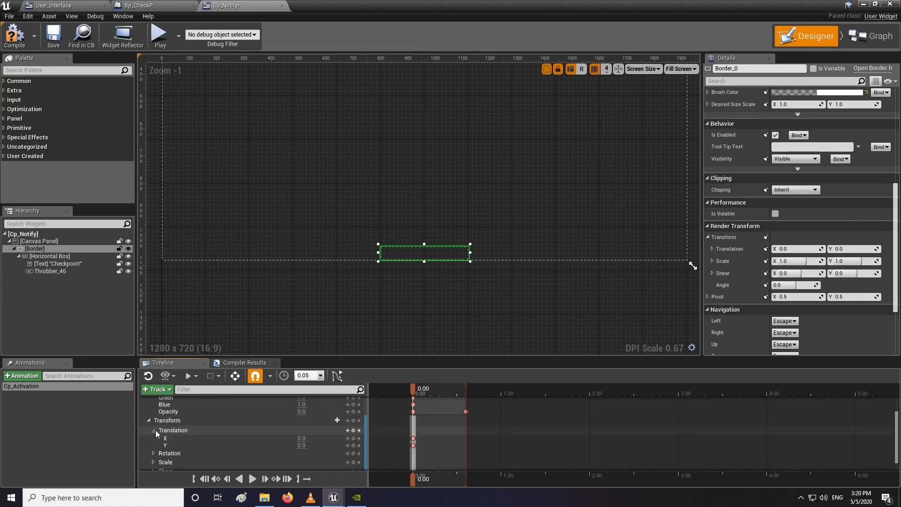
Add an X translation key for the Border at 0.60 and set it to about 825.74.
{"action": "left_click", "coordinate": [466, 389]}
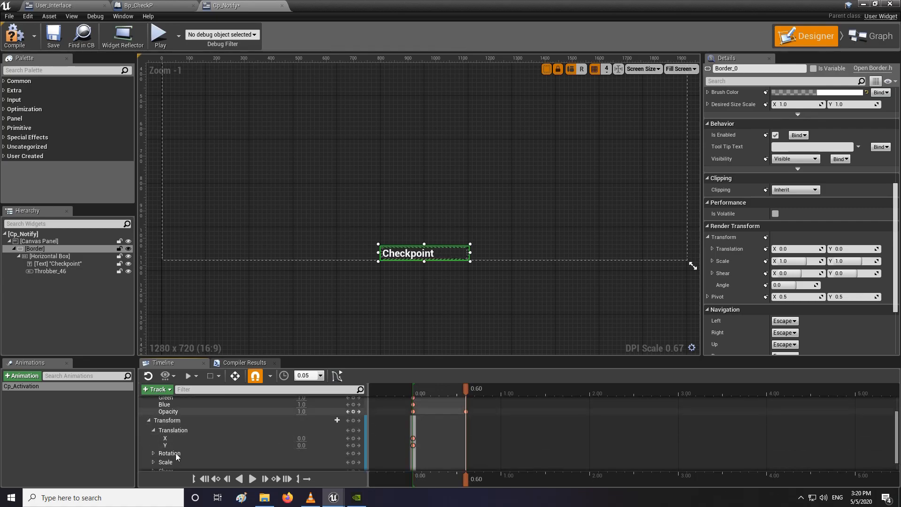
{"action": "left_click", "coordinate": [355, 439]}
{"action": "left_click_drag", "start_coordinate": [302, 438], "coordinate": [495, 438]}
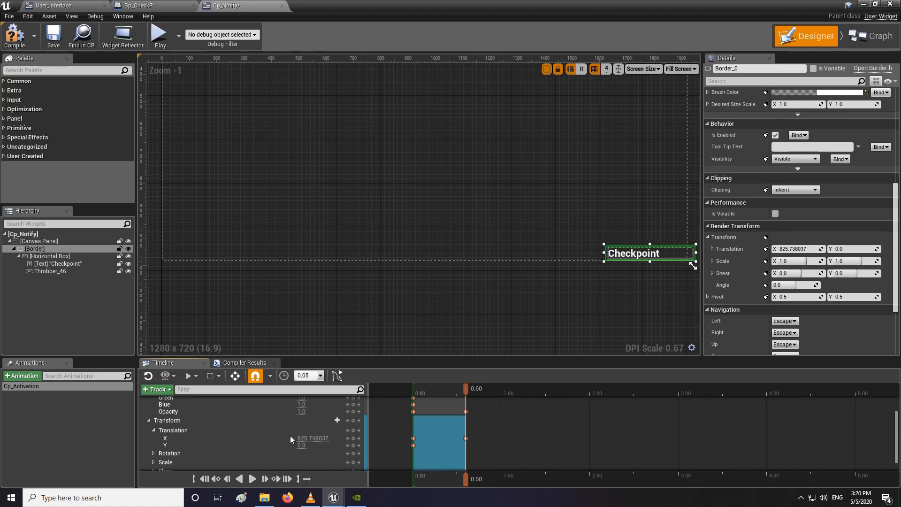
Anchor the Border to the centre of the canvas and save the Cp_Notify widget.
{"action": "left_click", "coordinate": [44, 293]}
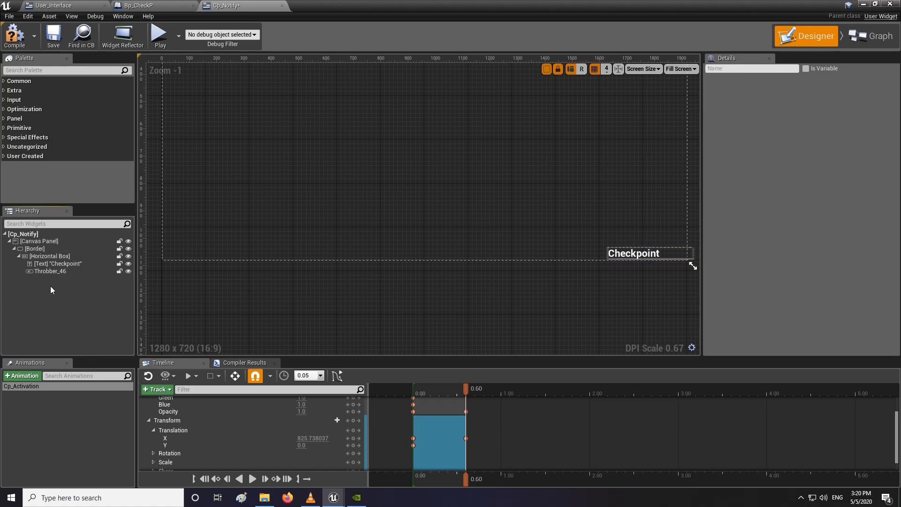
{"action": "left_click", "coordinate": [40, 248]}
{"action": "scroll", "coordinate": [305, 261], "scroll_direction": "up", "scroll_amount": 4}
{"action": "scroll", "coordinate": [328, 254], "scroll_direction": "down", "scroll_amount": 8}
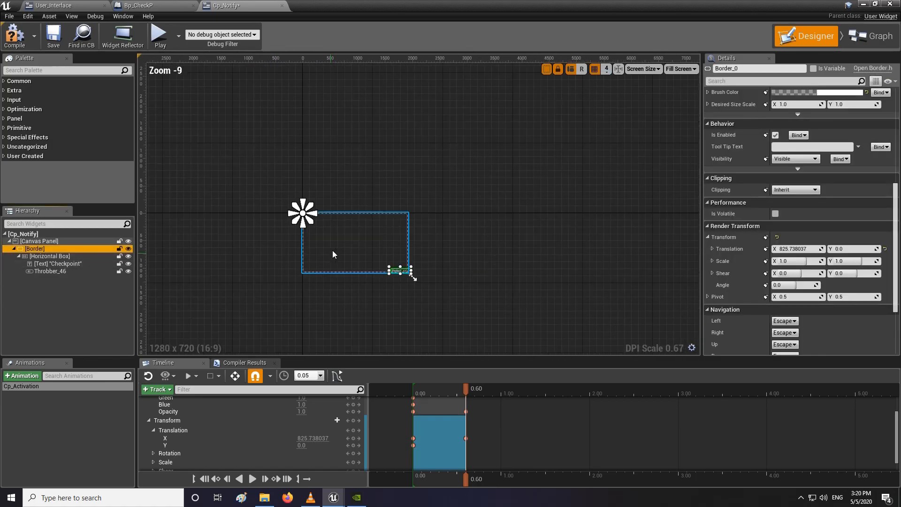
{"action": "scroll", "coordinate": [332, 252], "scroll_direction": "down", "scroll_amount": 1}
{"action": "scroll", "coordinate": [345, 278], "scroll_direction": "up", "scroll_amount": 1}
{"action": "scroll", "coordinate": [343, 228], "scroll_direction": "up", "scroll_amount": 2}
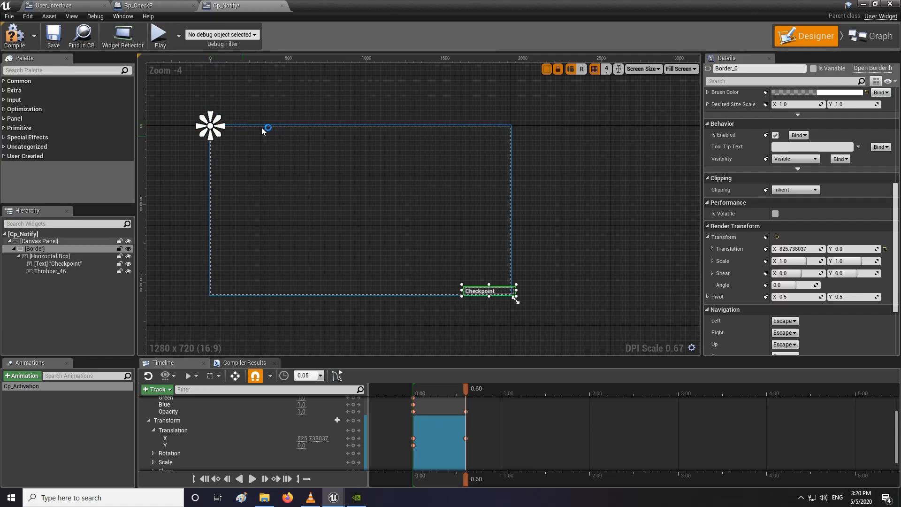
{"action": "scroll", "coordinate": [802, 174], "scroll_direction": "up", "scroll_amount": 3}
{"action": "scroll", "coordinate": [802, 173], "scroll_direction": "up", "scroll_amount": 8}
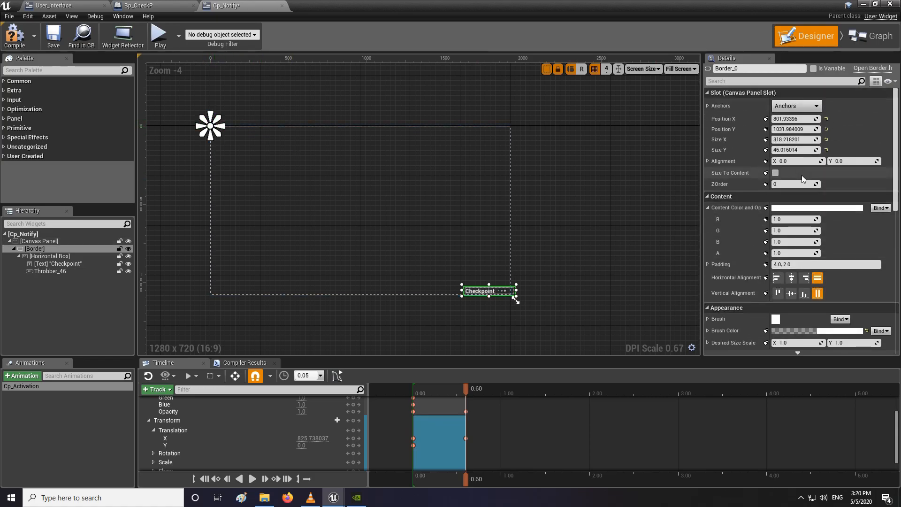
{"action": "left_click", "coordinate": [793, 107]}
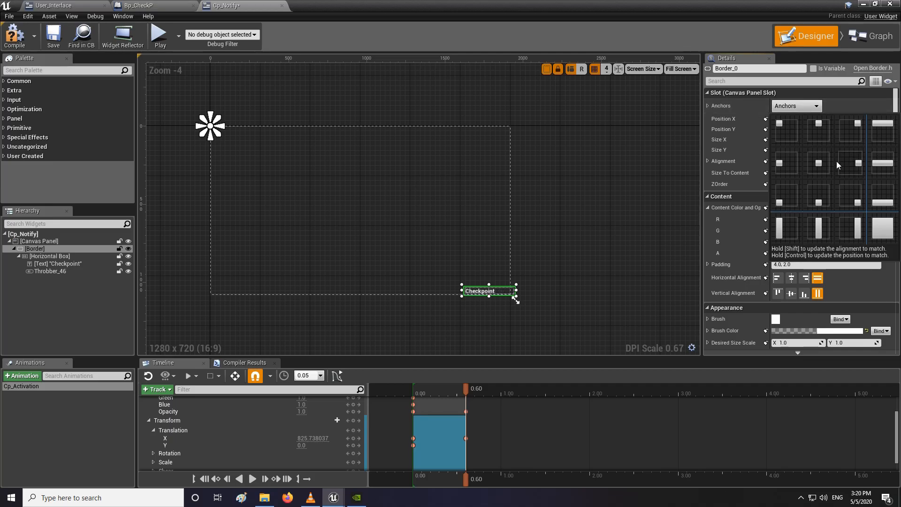
{"action": "left_click", "coordinate": [819, 163]}
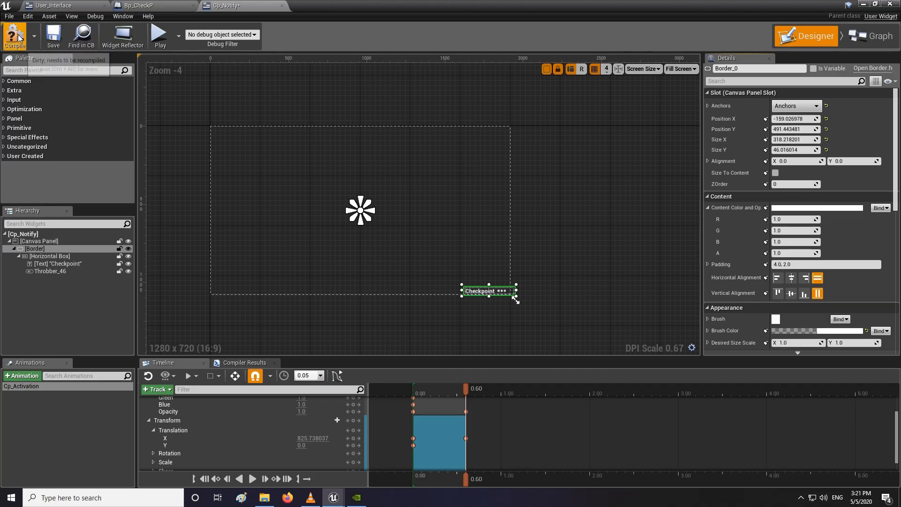
{"action": "left_click", "coordinate": [53, 35]}
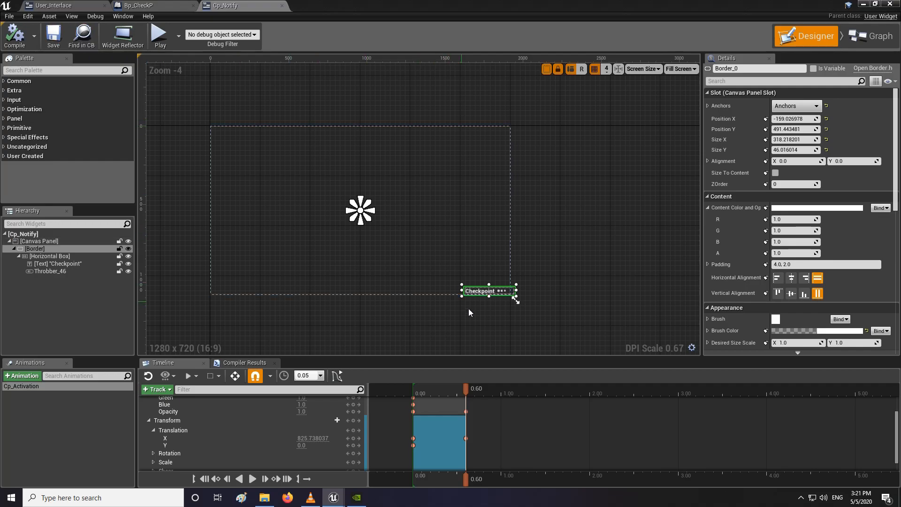
Play the Cp_Activation animation from 0.00 to preview the Border's fade and movement.
{"action": "scroll", "coordinate": [466, 306], "scroll_direction": "up", "scroll_amount": 3}
{"action": "right_click_drag", "start_coordinate": [544, 297], "coordinate": [536, 243]}
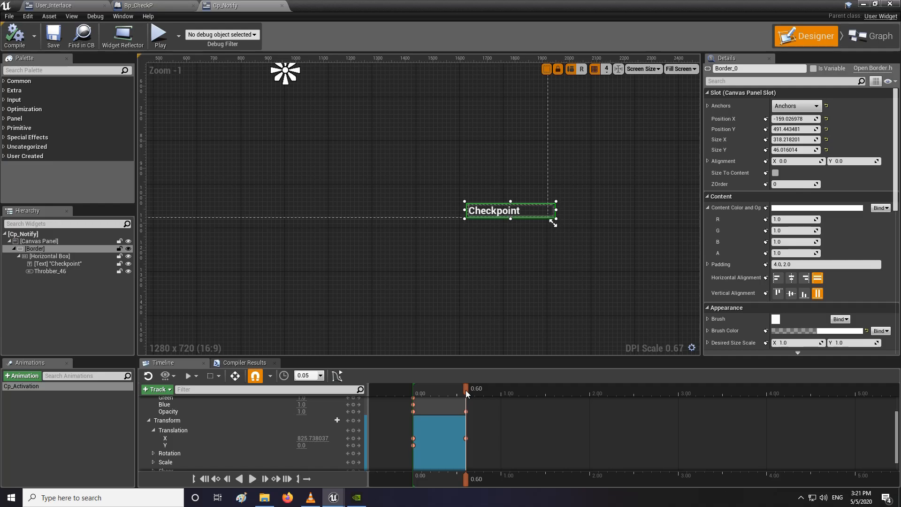
{"action": "left_click_drag", "start_coordinate": [467, 390], "coordinate": [415, 395]}
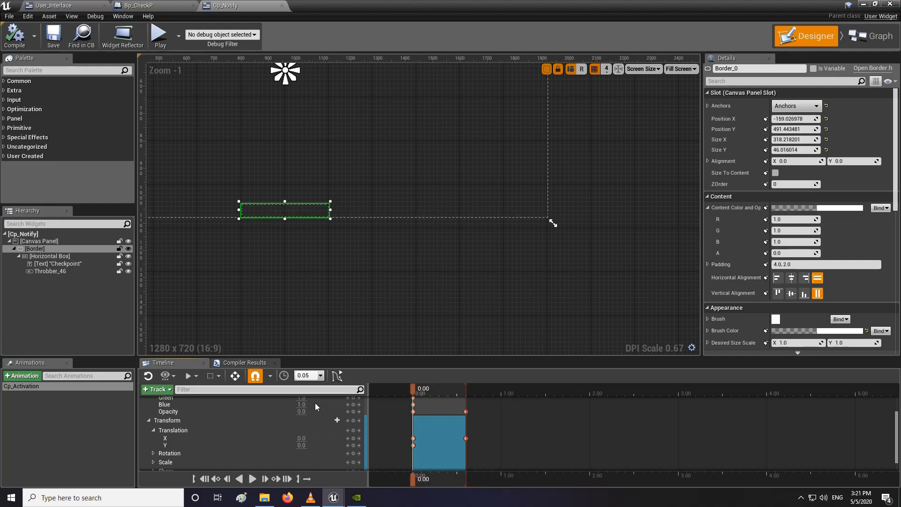
{"action": "left_click", "coordinate": [251, 479]}
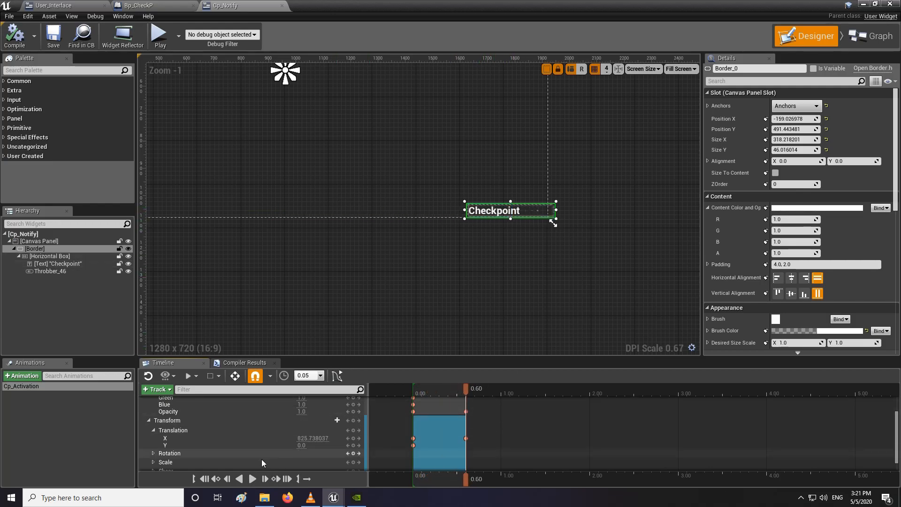
Duplicate the Border's Opacity key from 0.60 to 2.50 in the Content Color and Opacity track.
{"action": "left_click_drag", "start_coordinate": [467, 388], "coordinate": [634, 391]}
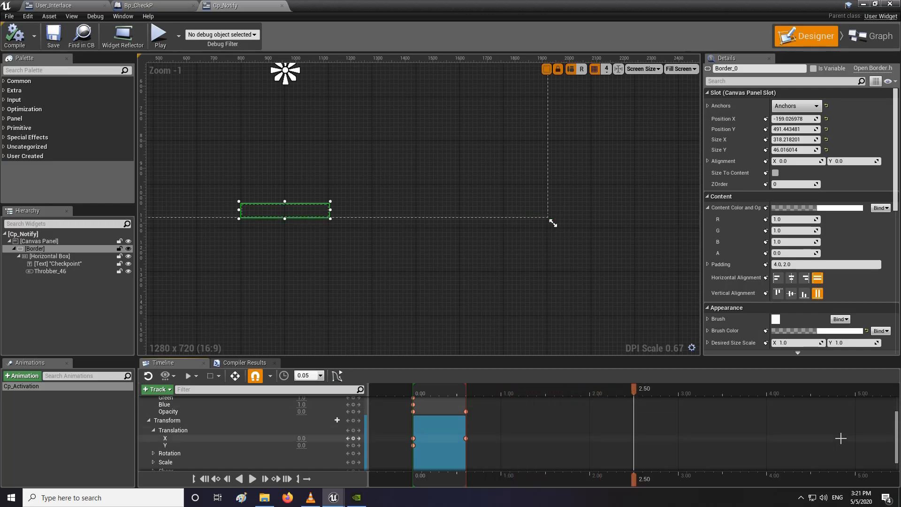
{"action": "scroll", "coordinate": [675, 400], "scroll_direction": "up", "scroll_amount": 3}
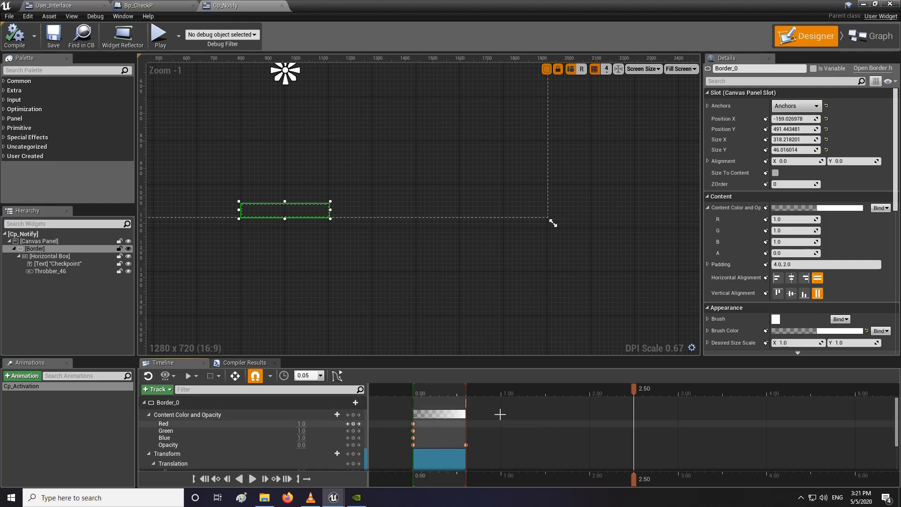
{"action": "left_click", "coordinate": [465, 445]}
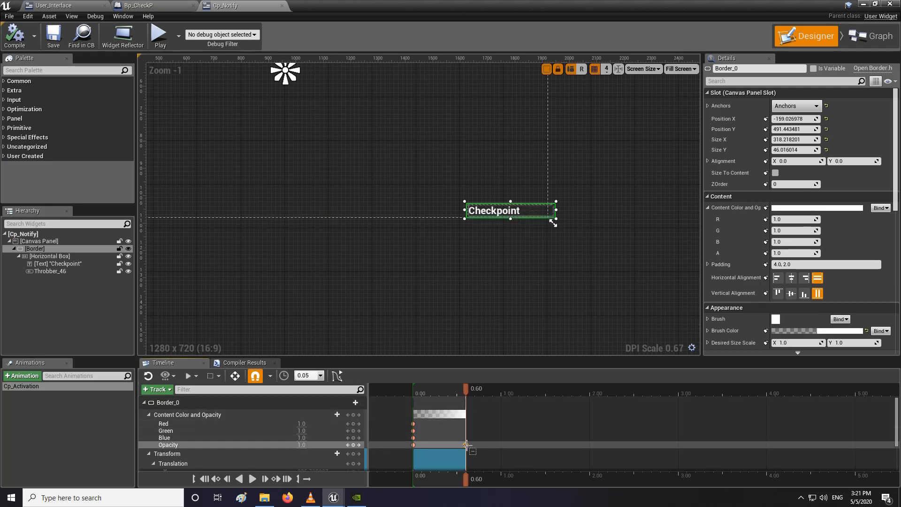
{"action": "left_click_drag", "start_coordinate": [488, 443], "coordinate": [634, 441]}
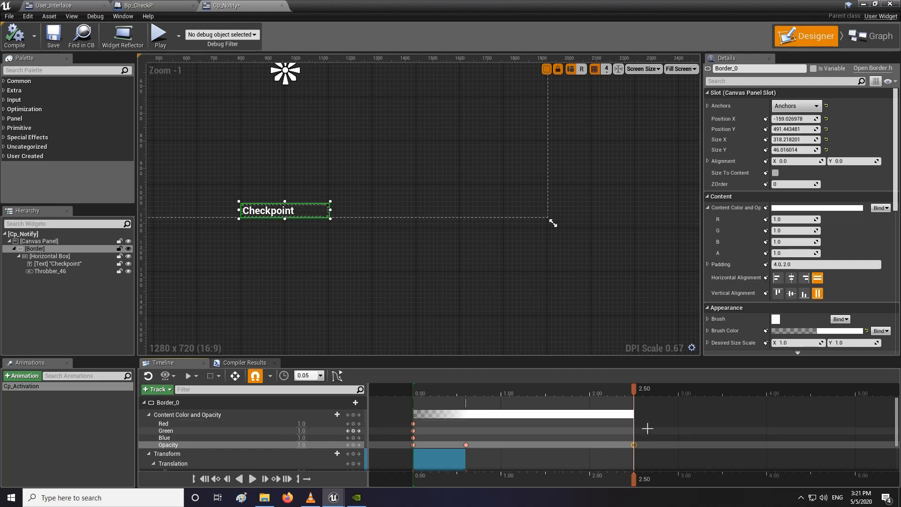
Duplicate the Border's Opacity key from 0.00 to 3.00 for the fade-out.
{"action": "left_click", "coordinate": [414, 445]}
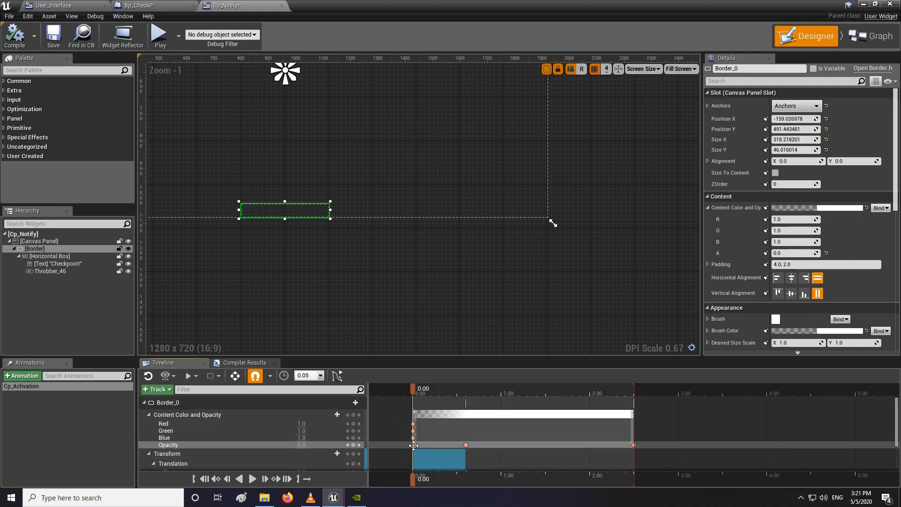
{"action": "left_click_drag", "start_coordinate": [439, 442], "coordinate": [679, 444]}
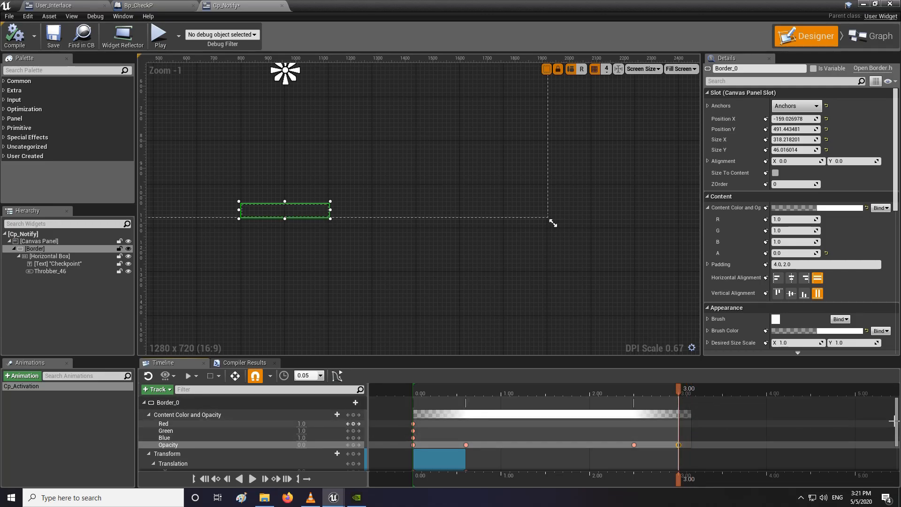
Extend the Border's Transform section to 3.00 and preview the animation from 0.00.
{"action": "scroll", "coordinate": [462, 435], "scroll_direction": "down", "scroll_amount": 3}
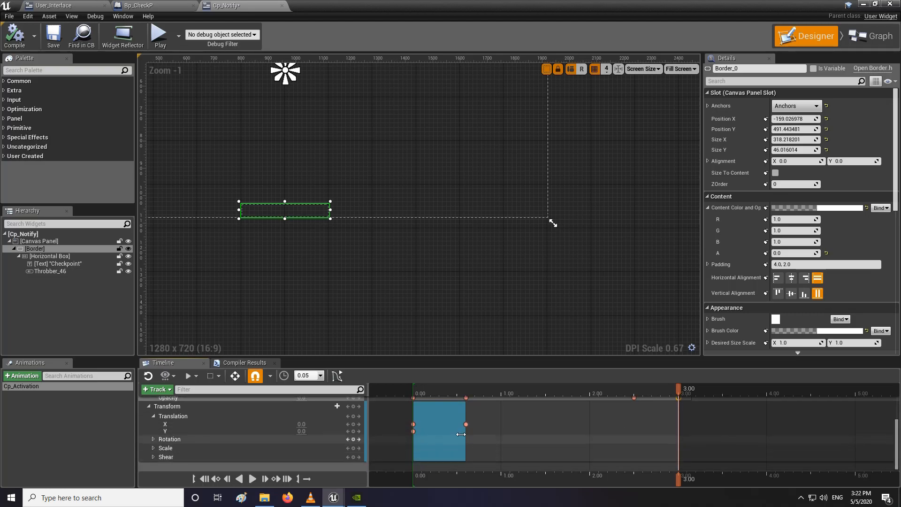
{"action": "left_click_drag", "start_coordinate": [465, 443], "coordinate": [678, 450]}
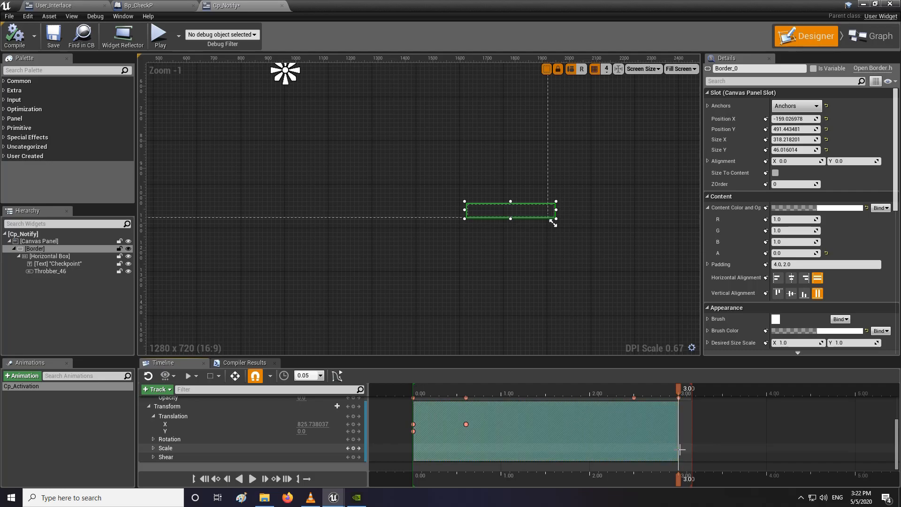
{"action": "left_click_drag", "start_coordinate": [678, 389], "coordinate": [413, 386]}
{"action": "left_click", "coordinate": [251, 479]}
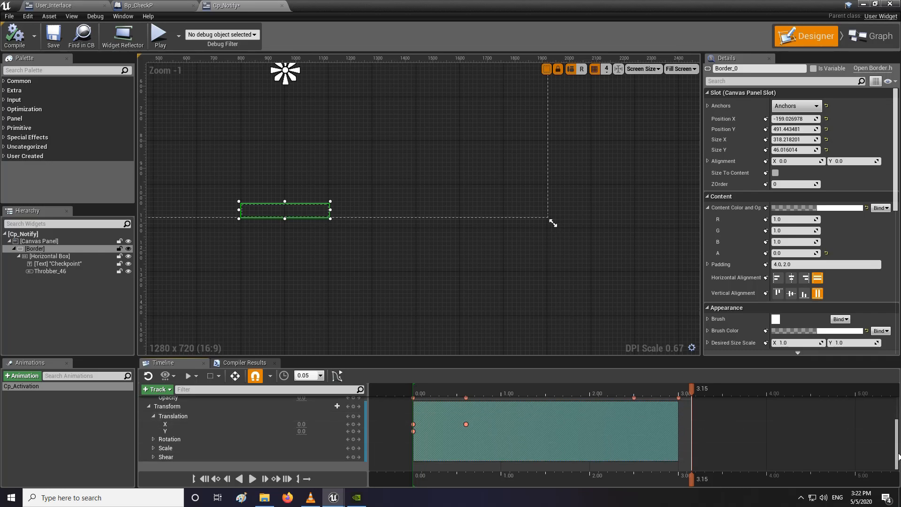
{"action": "scroll", "coordinate": [897, 446], "scroll_direction": "up", "scroll_amount": 1}
{"action": "scroll", "coordinate": [897, 446], "scroll_direction": "up", "scroll_amount": 3}
{"action": "mouse_move", "coordinate": [691, 389]}
{"action": "left_mouse_down"}
{"action": "mouse_move", "coordinate": [661, 390]}
{"action": "mouse_move", "coordinate": [678, 389]}
{"action": "mouse_move", "coordinate": [680, 416]}
{"action": "mouse_move", "coordinate": [688, 397]}
{"action": "mouse_move", "coordinate": [424, 401]}
{"action": "left_mouse_up"}
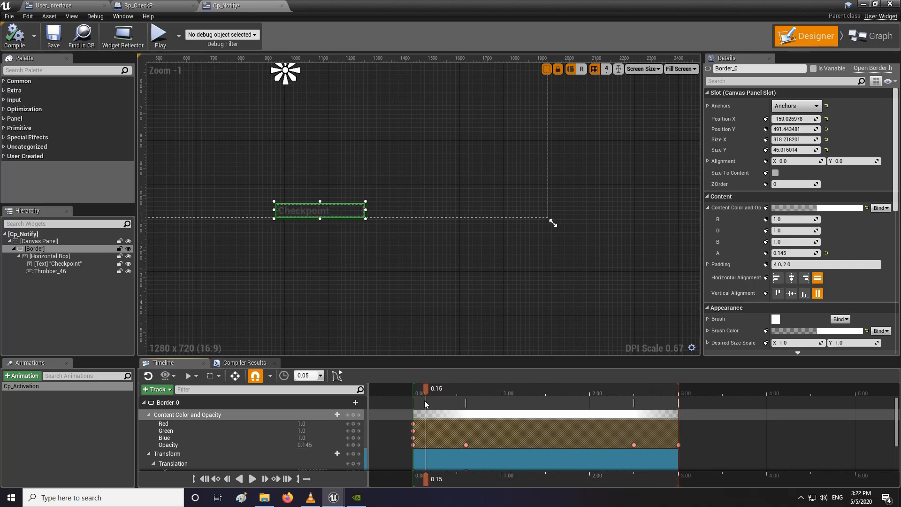
{"action": "left_click", "coordinate": [63, 418]}
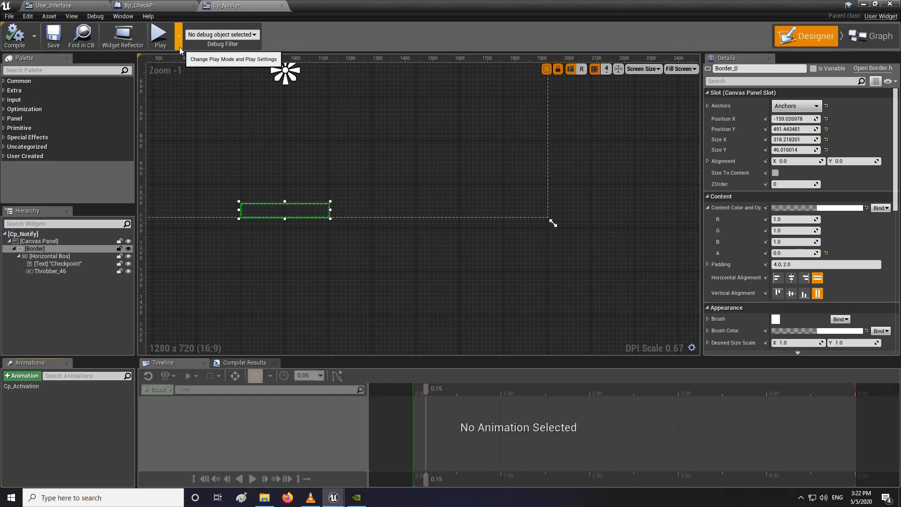
Delete the Event Tick and Event Pre Construct nodes from Cp_Notify's event graph.
{"action": "left_click", "coordinate": [860, 42]}
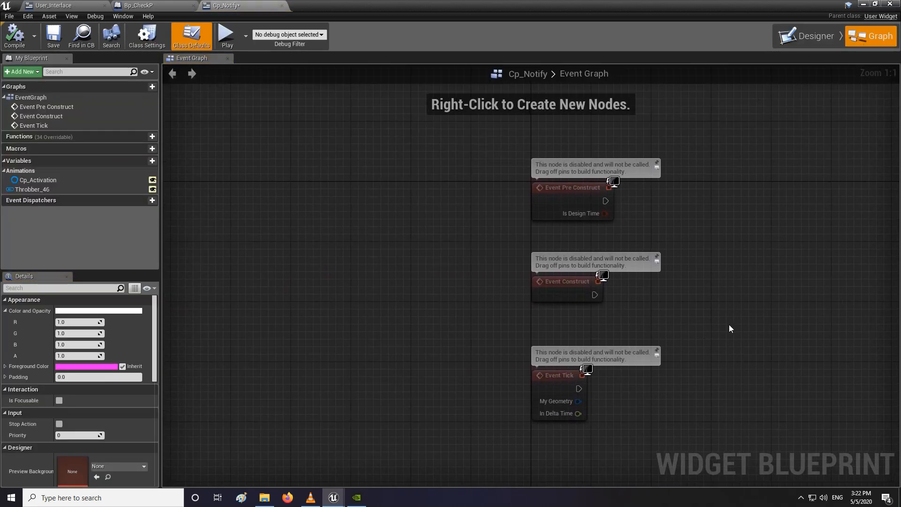
{"action": "left_click_drag", "start_coordinate": [731, 328], "coordinate": [475, 415]}
{"action": "key", "text": "Delete"}
{"action": "left_click_drag", "start_coordinate": [738, 225], "coordinate": [483, 171]}
{"action": "key", "text": "Delete"}
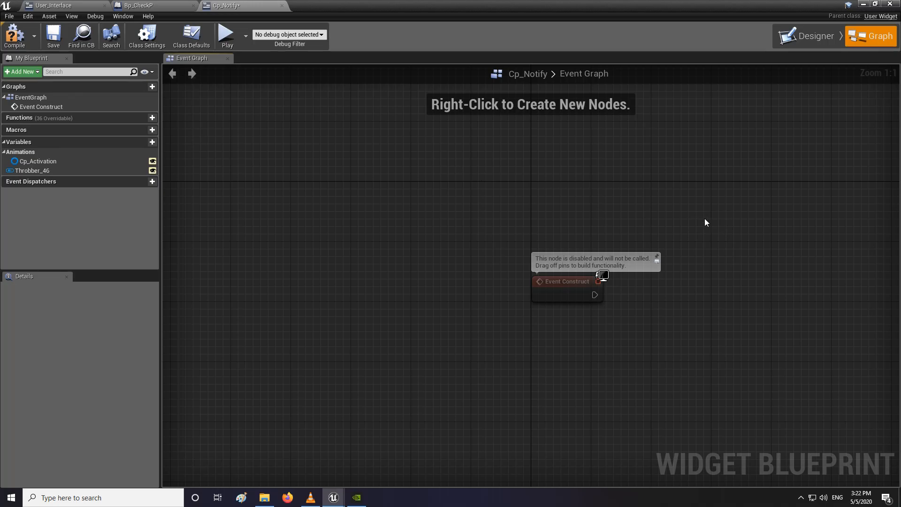
Add a Play Animation node fed by Cp_Activation and connect Event Construct to it.
{"action": "right_click_drag", "start_coordinate": [704, 222], "coordinate": [581, 218]}
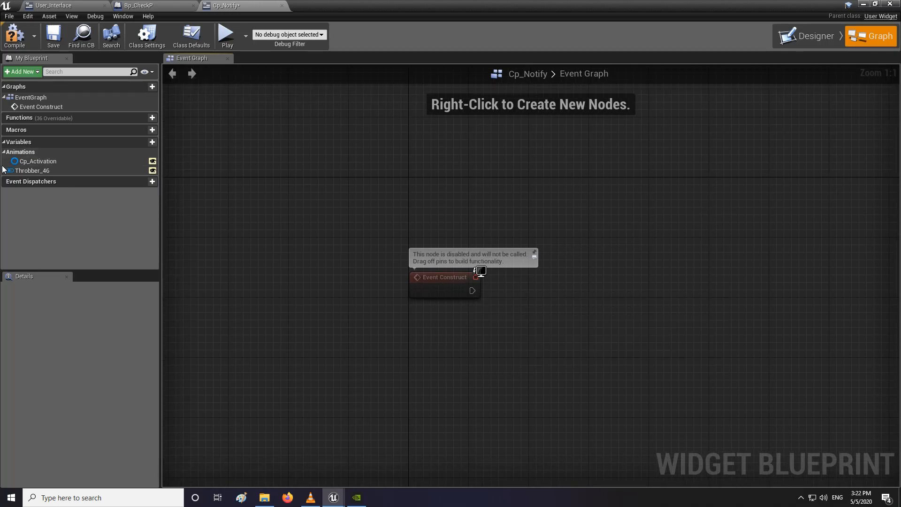
{"action": "left_click_drag", "start_coordinate": [28, 161], "coordinate": [528, 348]}
{"action": "type", "text": "play"}
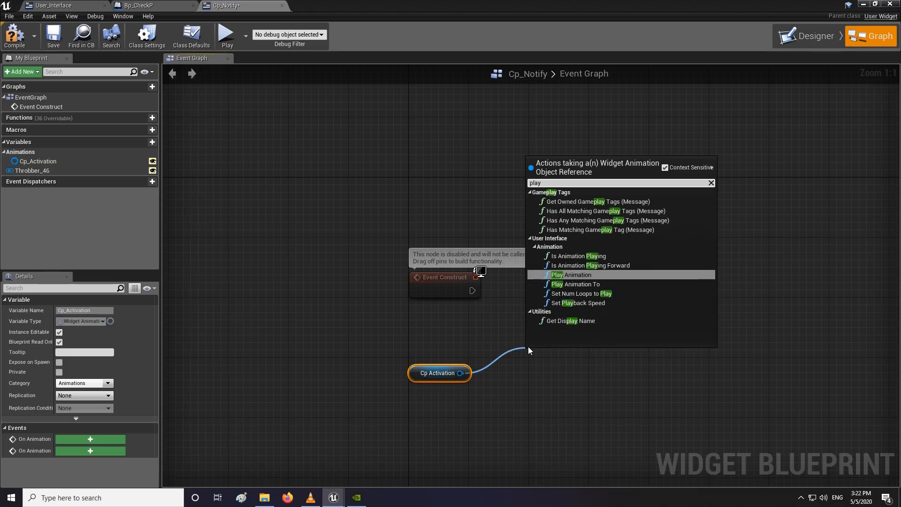
{"action": "key", "text": "Return"}
{"action": "left_click_drag", "start_coordinate": [554, 381], "coordinate": [577, 306]}
{"action": "left_click_drag", "start_coordinate": [473, 290], "coordinate": [559, 302]}
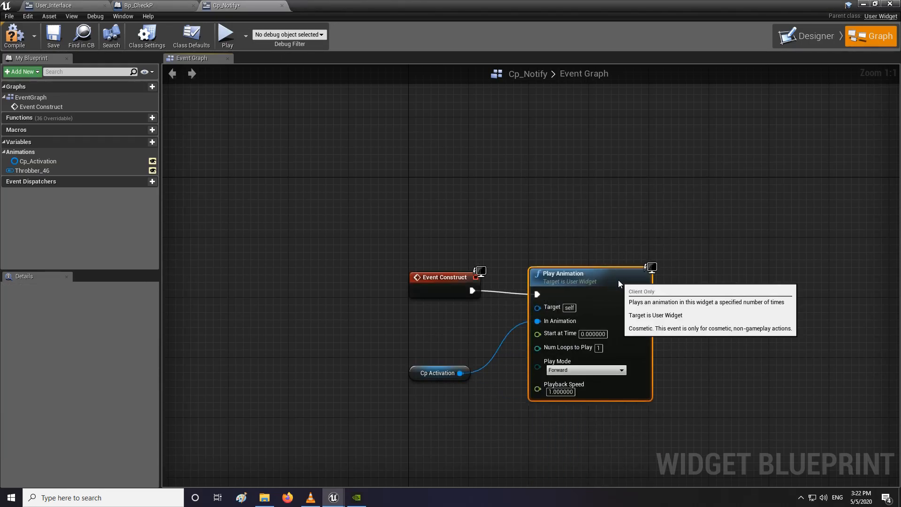
{"action": "left_click_drag", "start_coordinate": [589, 287], "coordinate": [605, 280]}
Check the Cp_Activation animation's length in the Designer and add a Delay of 3 after the Play Animation node.
{"action": "left_click", "coordinate": [796, 41]}
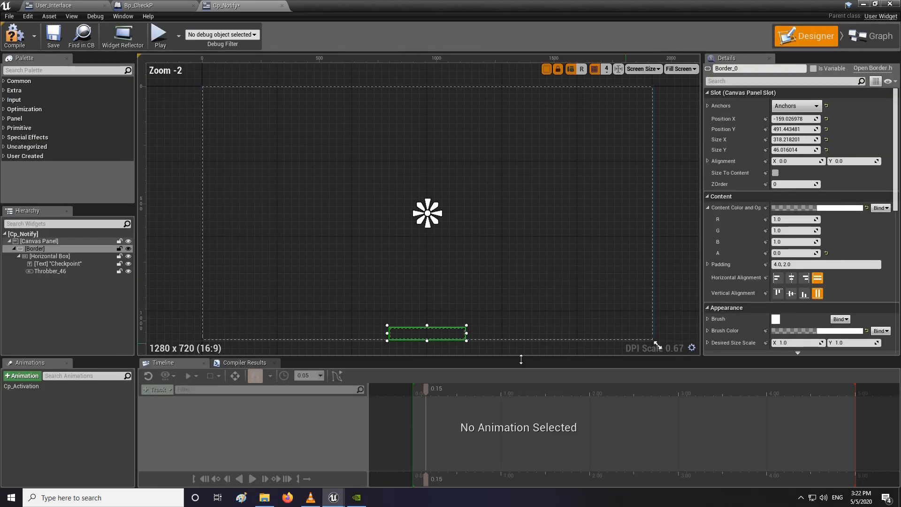
{"action": "left_click", "coordinate": [21, 386]}
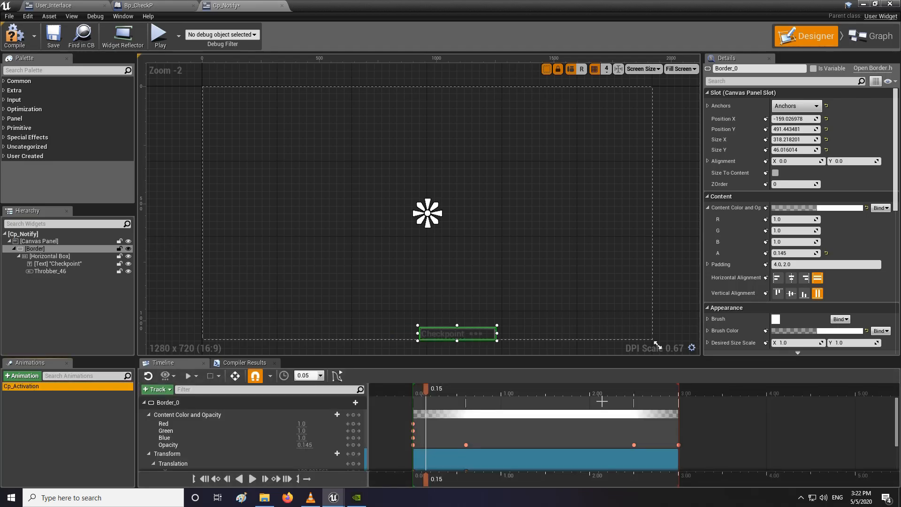
{"action": "left_click", "coordinate": [871, 36]}
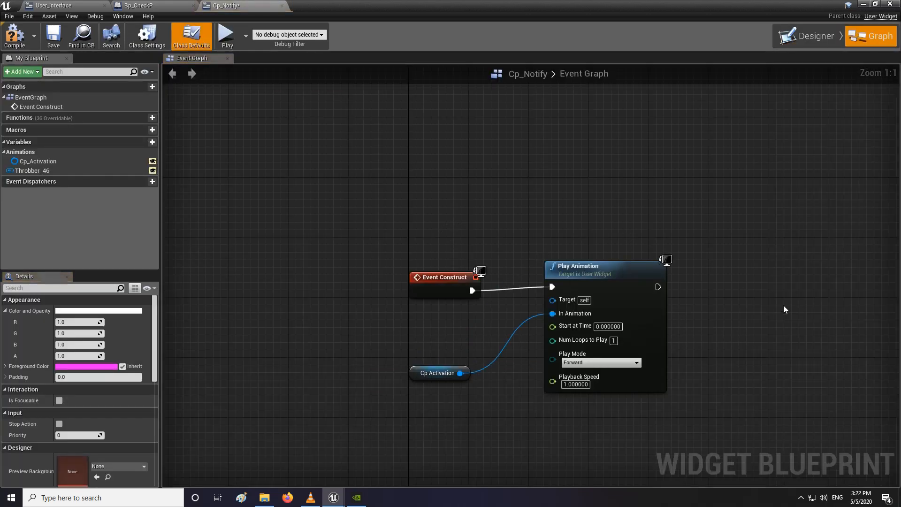
{"action": "right_click_drag", "start_coordinate": [784, 305], "coordinate": [669, 270]}
{"action": "left_click_drag", "start_coordinate": [546, 248], "coordinate": [606, 255]}
{"action": "type", "text": "delay"}
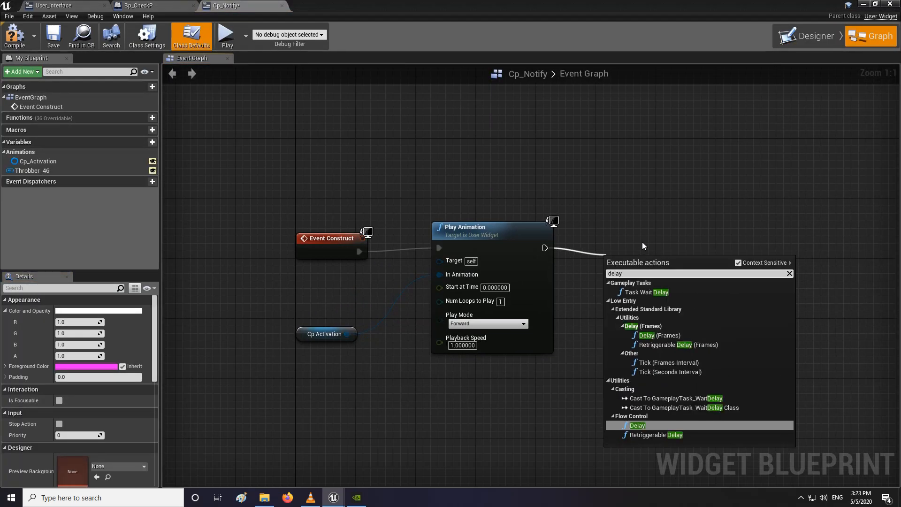
{"action": "key", "text": "Return"}
{"action": "left_click", "coordinate": [649, 284]}
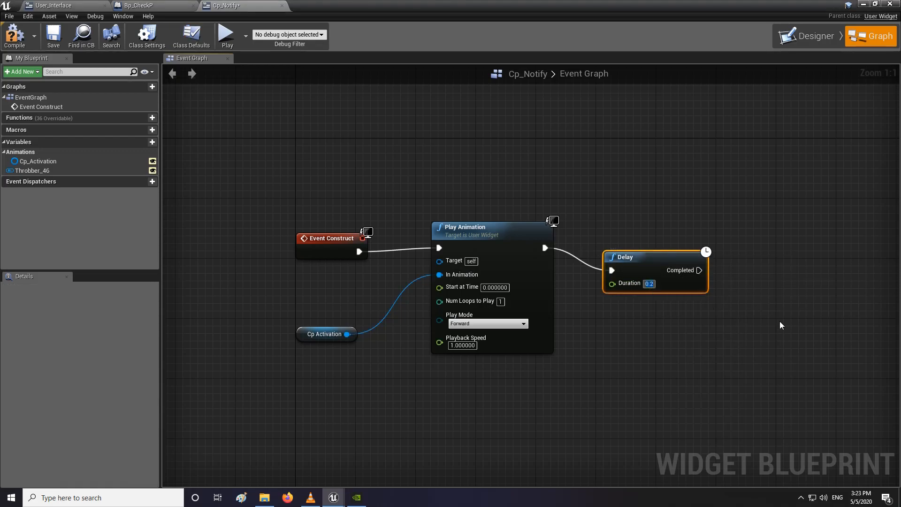
{"action": "type", "text": "3"}
{"action": "key", "text": "Return"}
{"action": "left_click_drag", "start_coordinate": [656, 271], "coordinate": [650, 249]}
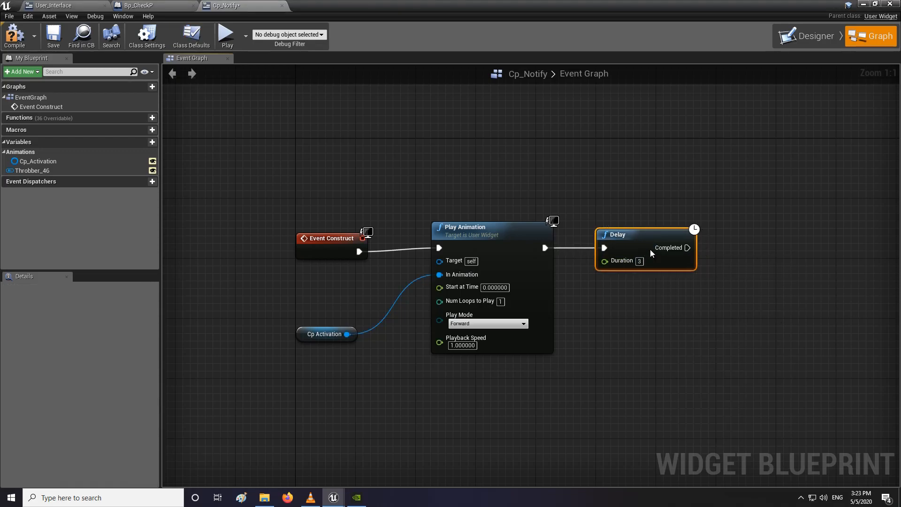
Add a Remove from Parent node after the Delay's Completed output, and compile and save Cp_Notify.
{"action": "right_click_drag", "start_coordinate": [650, 249], "coordinate": [525, 253]}
{"action": "left_click_drag", "start_coordinate": [562, 252], "coordinate": [637, 257]}
{"action": "type", "text": "remove"}
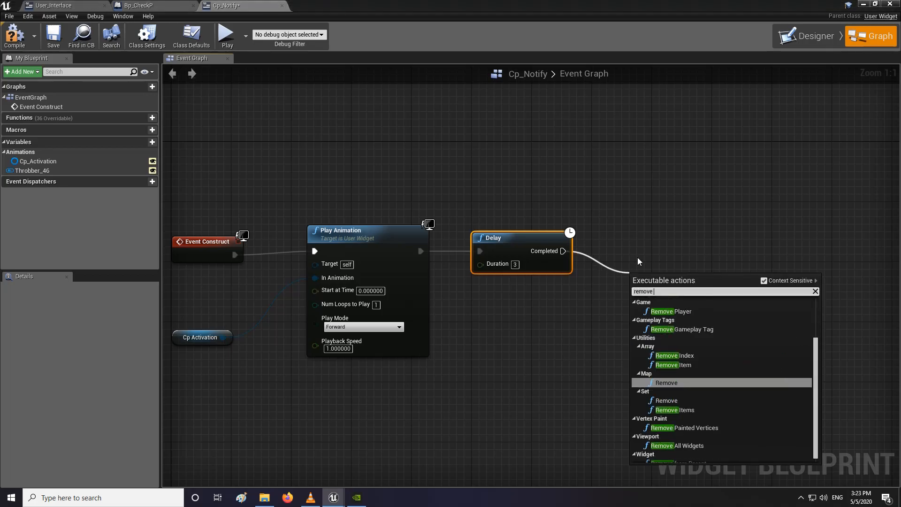
{"action": "type", "text": " from"}
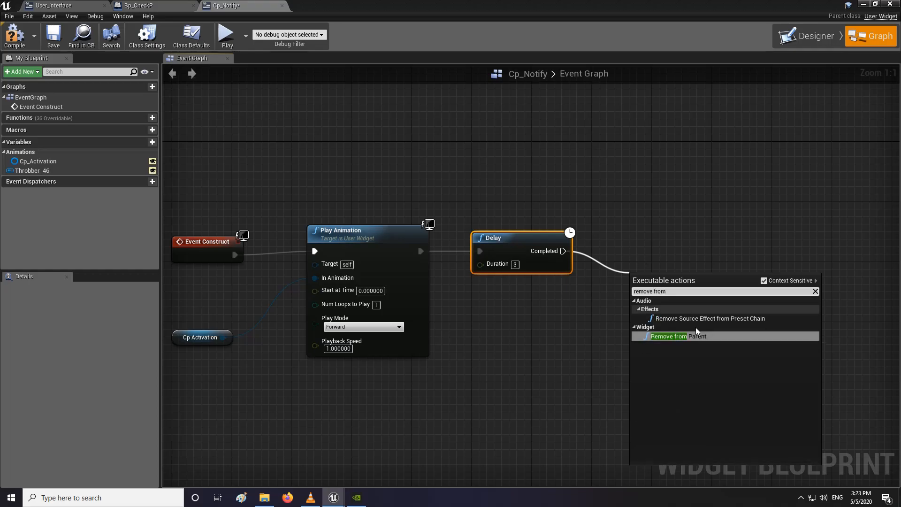
{"action": "left_click", "coordinate": [694, 336]}
{"action": "left_click_drag", "start_coordinate": [673, 299], "coordinate": [680, 254]}
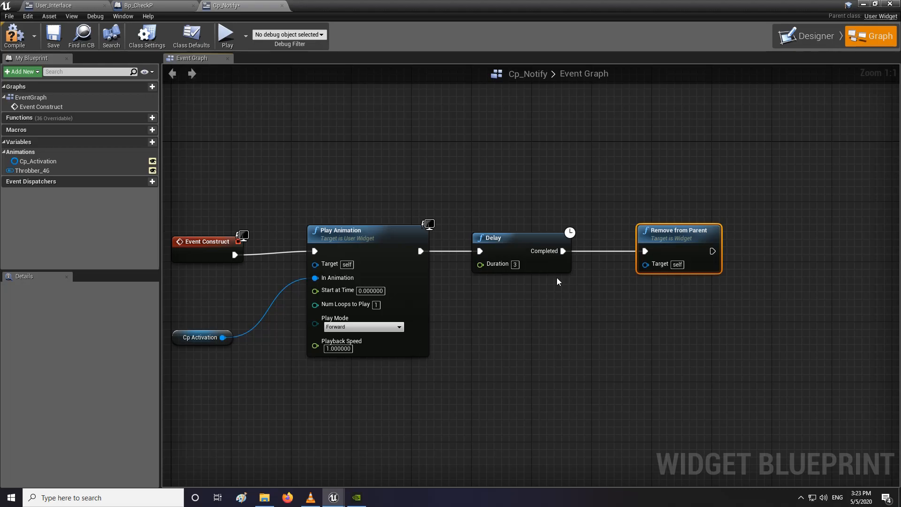
{"action": "left_click", "coordinate": [14, 36]}
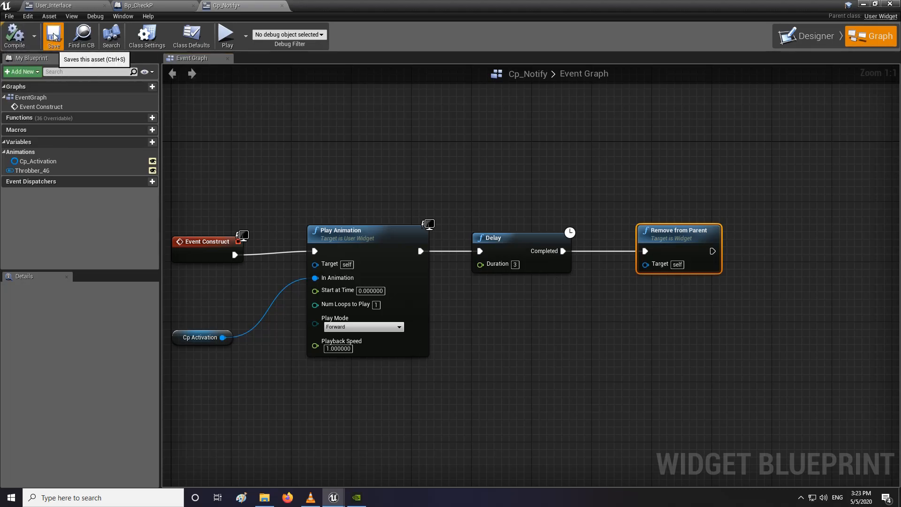
{"action": "left_click", "coordinate": [53, 35]}
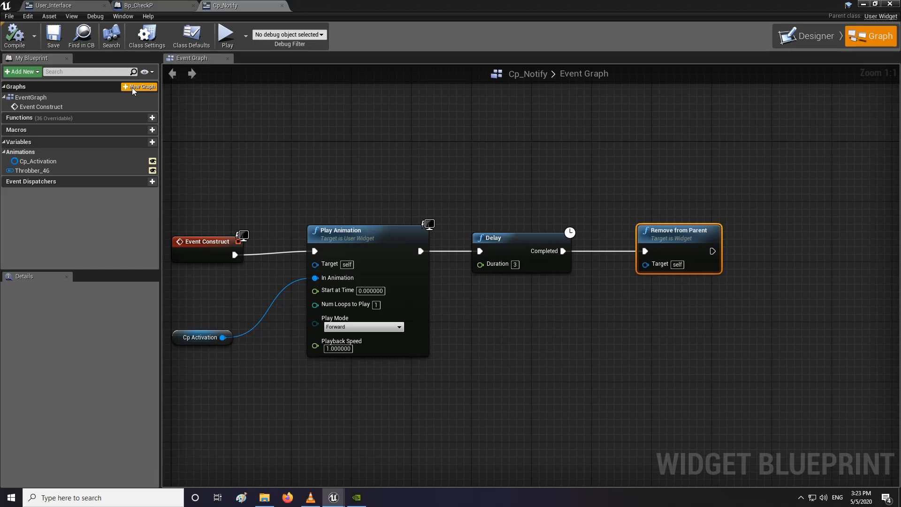
Reposition the Play Animation, Delay and Remove from Parent nodes together, and deselect Cp_Activation in the Designer.
{"action": "left_click_drag", "start_coordinate": [730, 164], "coordinate": [396, 352]}
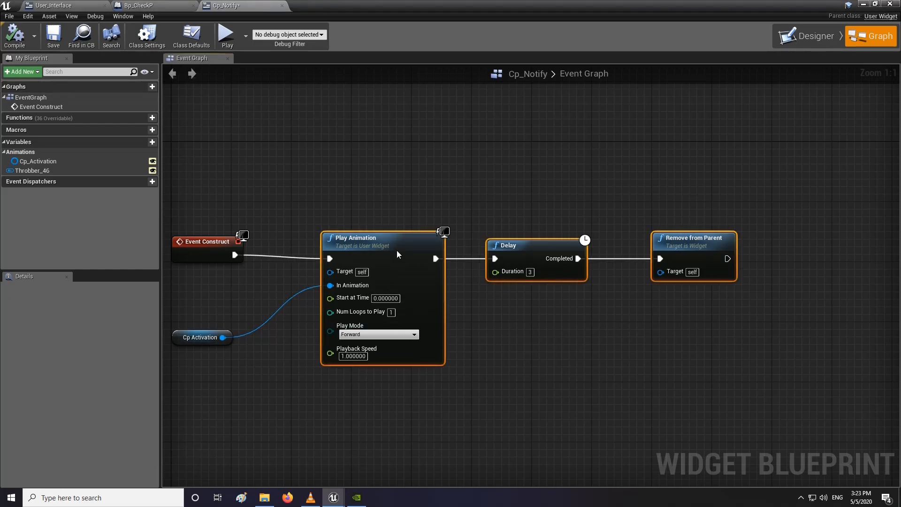
{"action": "right_click_drag", "start_coordinate": [498, 108], "coordinate": [605, 125]}
{"action": "left_click", "coordinate": [811, 37]}
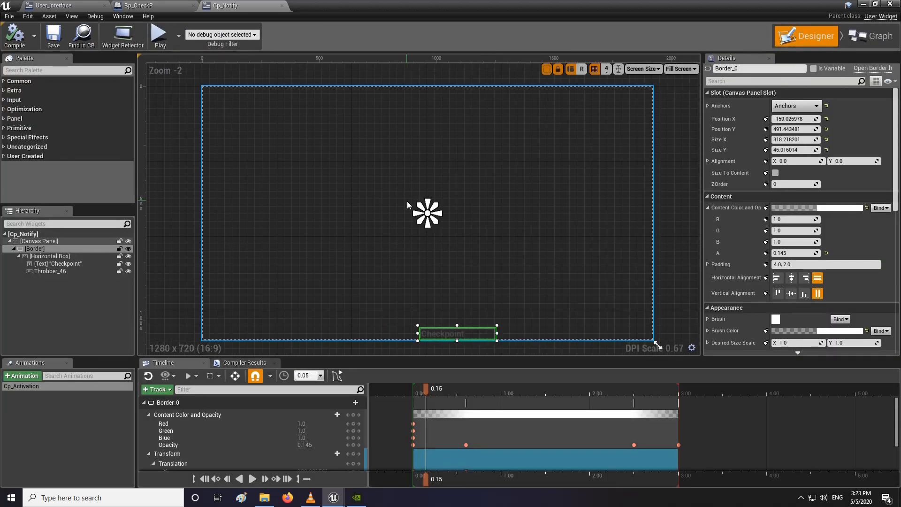
{"action": "left_click", "coordinate": [48, 435]}
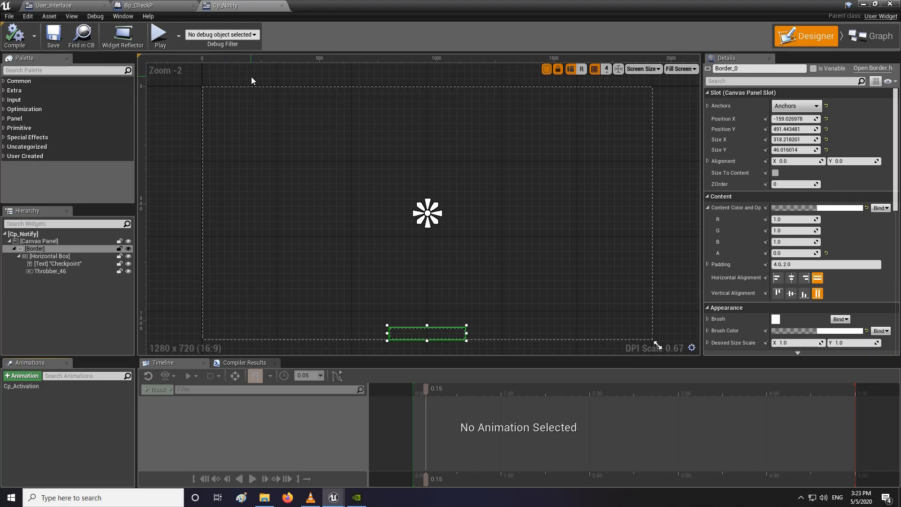
In Bp_CheckP's event graph, add a Create Widget node right after the Set Checkpoint node.
{"action": "left_click", "coordinate": [165, 5]}
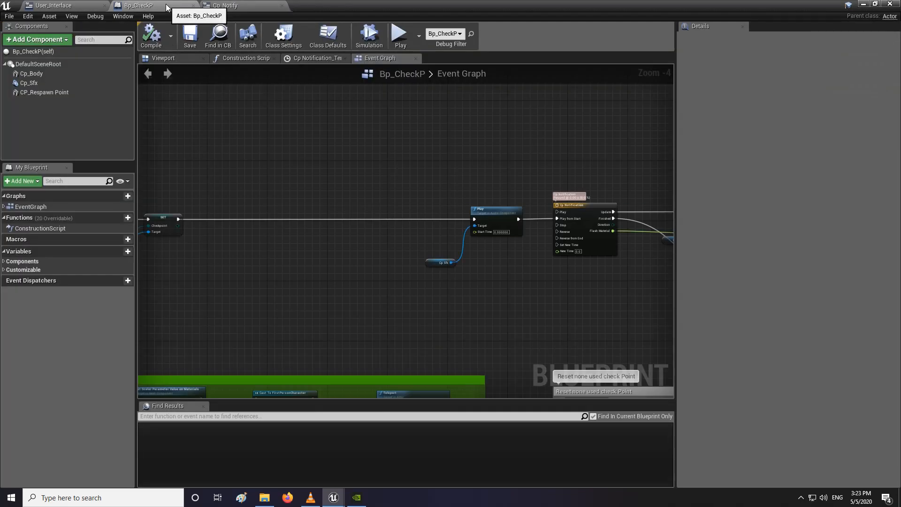
{"action": "scroll", "coordinate": [513, 249], "scroll_direction": "down", "scroll_amount": 4}
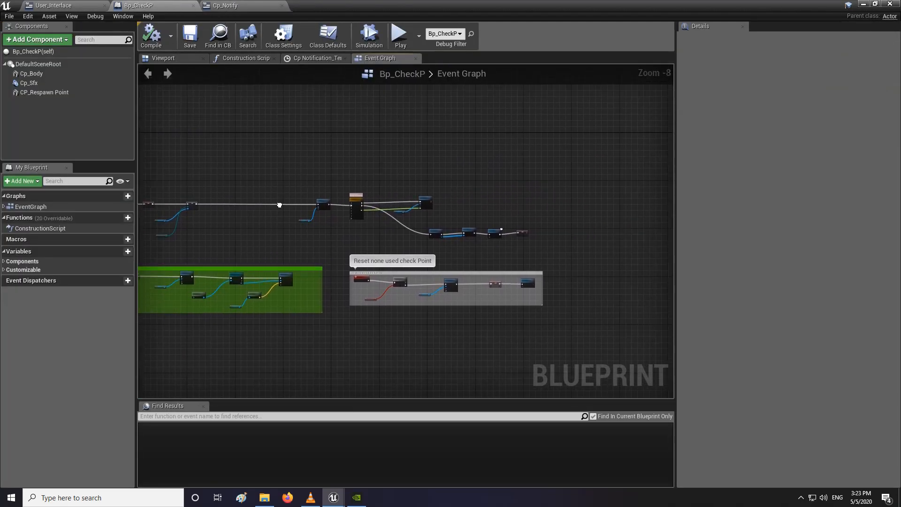
{"action": "scroll", "coordinate": [470, 233], "scroll_direction": "up", "scroll_amount": 6}
{"action": "right_click_drag", "start_coordinate": [404, 221], "coordinate": [506, 197]}
{"action": "right_click_drag", "start_coordinate": [554, 254], "coordinate": [195, 254]}
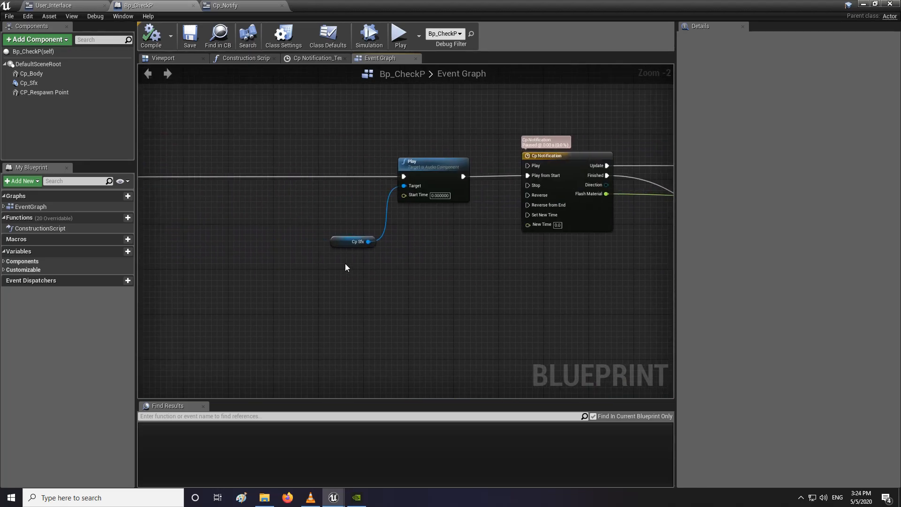
{"action": "right_click_drag", "start_coordinate": [346, 264], "coordinate": [536, 256]}
{"action": "left_click_drag", "start_coordinate": [257, 201], "coordinate": [401, 217]}
{"action": "type", "text": "createwidget"}
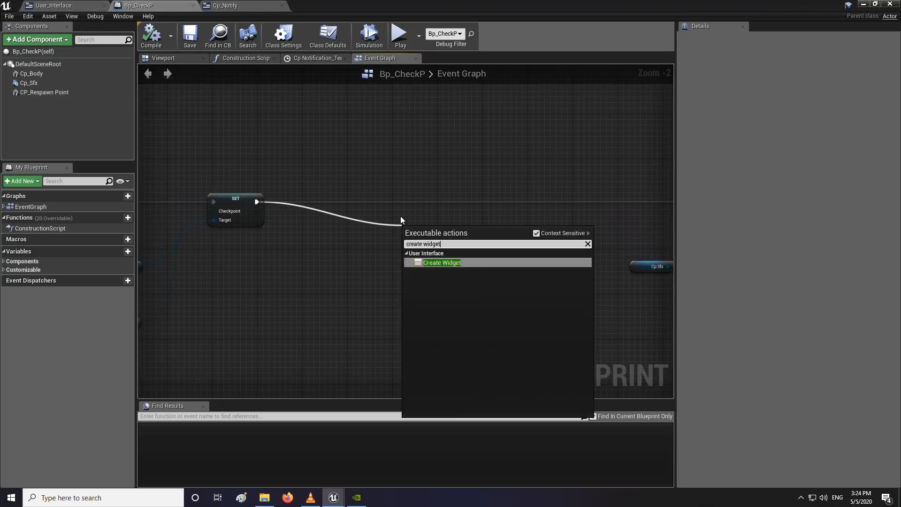
{"action": "left_click", "coordinate": [466, 263]}
{"action": "left_click_drag", "start_coordinate": [450, 240], "coordinate": [432, 201]}
Set the Create Widget node's class to Cp_Notify.
{"action": "scroll", "coordinate": [421, 216], "scroll_direction": "up", "scroll_amount": 2}
{"action": "left_click", "coordinate": [424, 212]}
{"action": "left_click", "coordinate": [487, 236]}
Insert an Add to Viewport node for the created widget between Create Cp Notify Widget and the Cp Sfx Play node, and save Bp_CheckP.
{"action": "right_click_drag", "start_coordinate": [486, 237], "coordinate": [368, 227]}
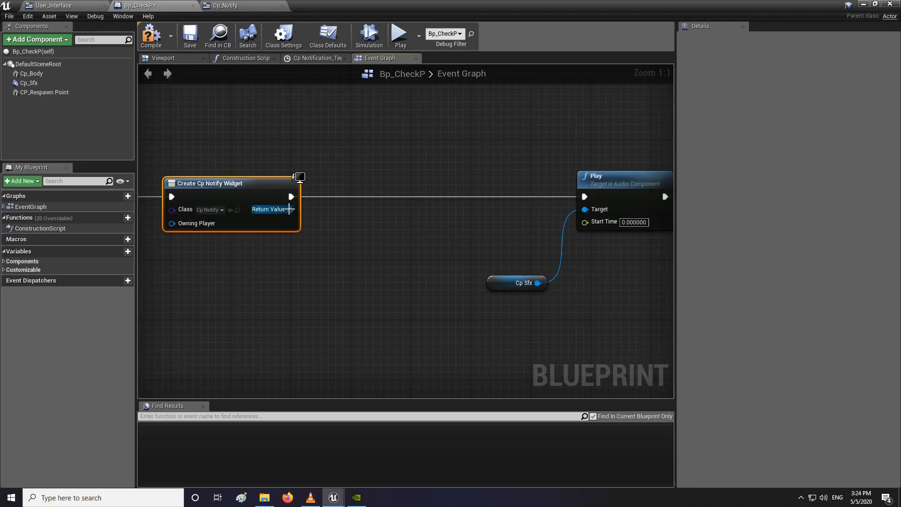
{"action": "left_click_drag", "start_coordinate": [290, 209], "coordinate": [331, 203]}
{"action": "type", "text": "add"}
{"action": "left_click", "coordinate": [382, 284]}
{"action": "left_click_drag", "start_coordinate": [401, 234], "coordinate": [585, 197]}
{"action": "left_click_drag", "start_coordinate": [291, 196], "coordinate": [367, 175]}
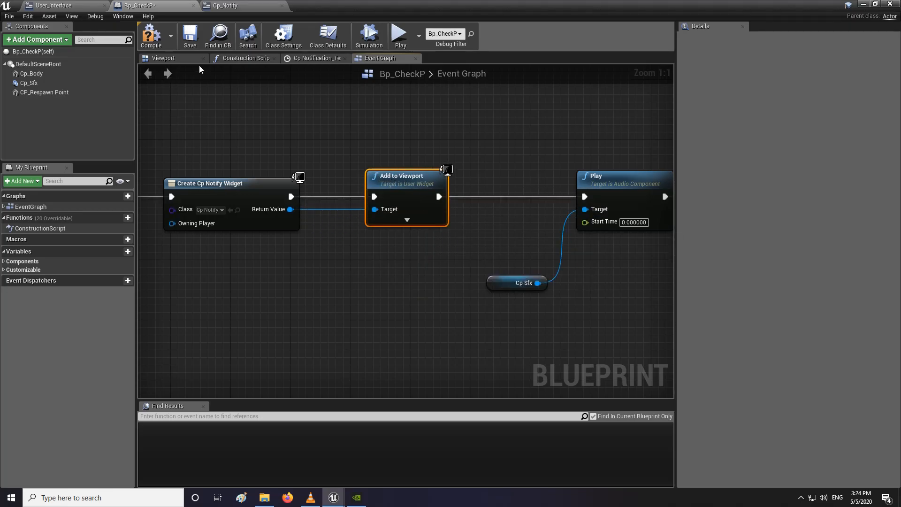
{"action": "left_click", "coordinate": [196, 41]}
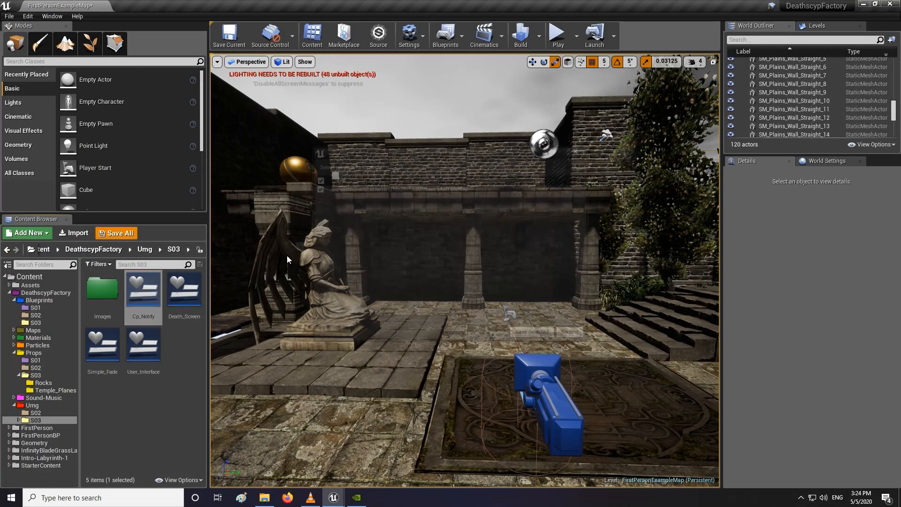
Save FirstPersonExampleMap and playtest the level in full screen, walking up to the dark checkpoint sphere.
{"action": "left_click", "coordinate": [532, 333]}
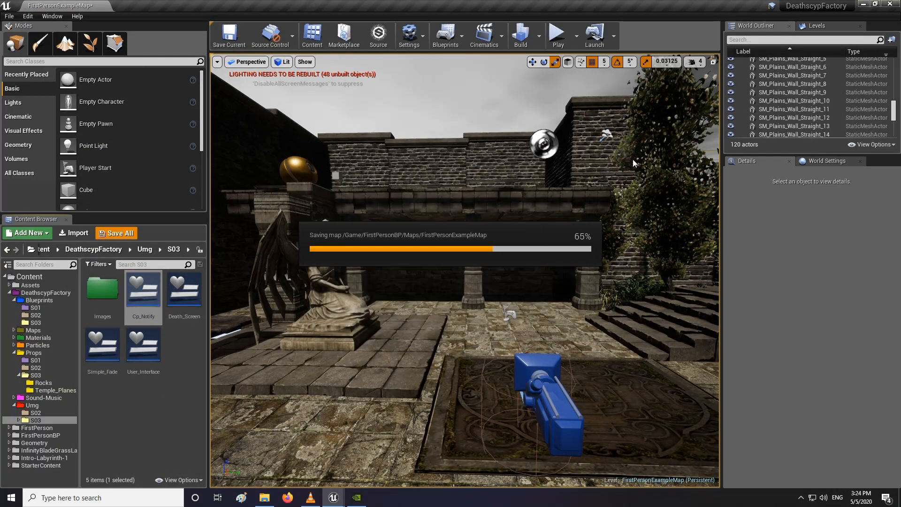
{"action": "left_click", "coordinate": [559, 42]}
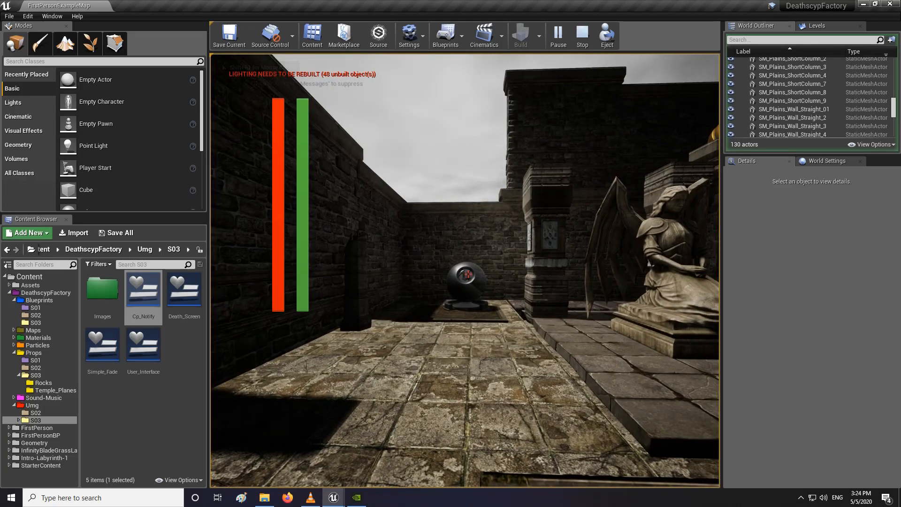
{"action": "key", "text": "F11"}
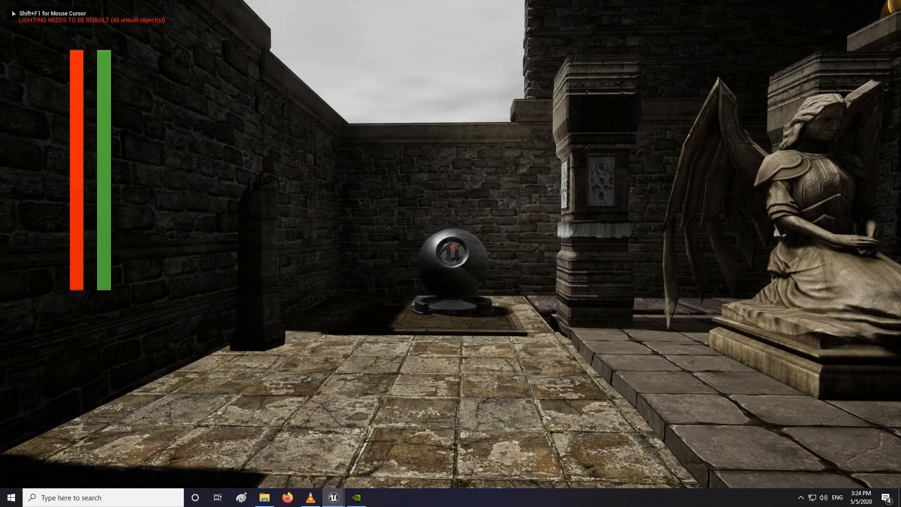
{"action": "key", "text": "w"}
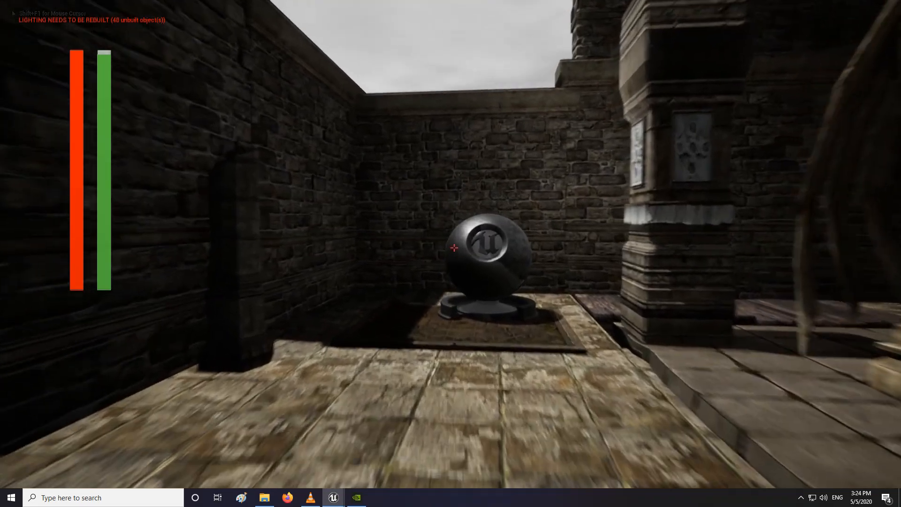
{"action": "key", "text": "s"}
{"action": "key", "text": "F11"}
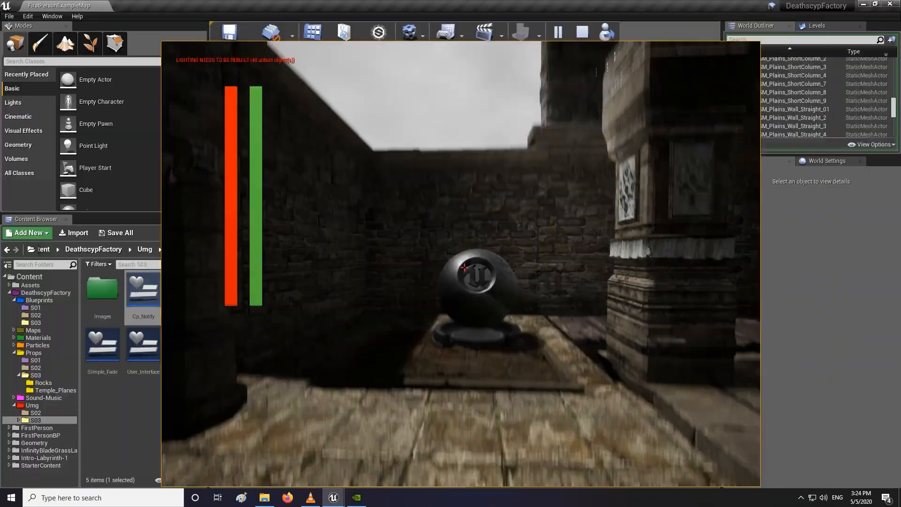
{"action": "key", "text": "F11"}
{"action": "key", "text": "w"}
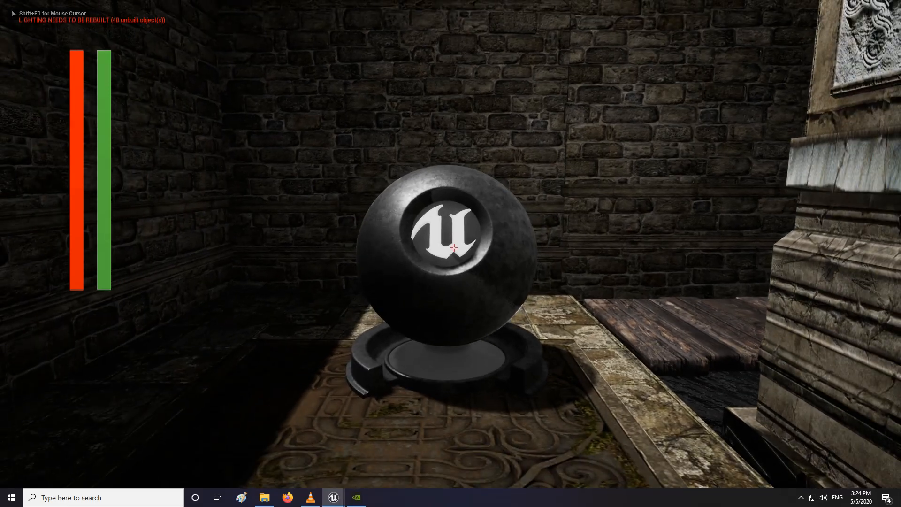
Run up the stairs to test the golden checkpoint sphere, and end the play session back on the patterned floor slab.
{"action": "key", "text": "shift+w"}
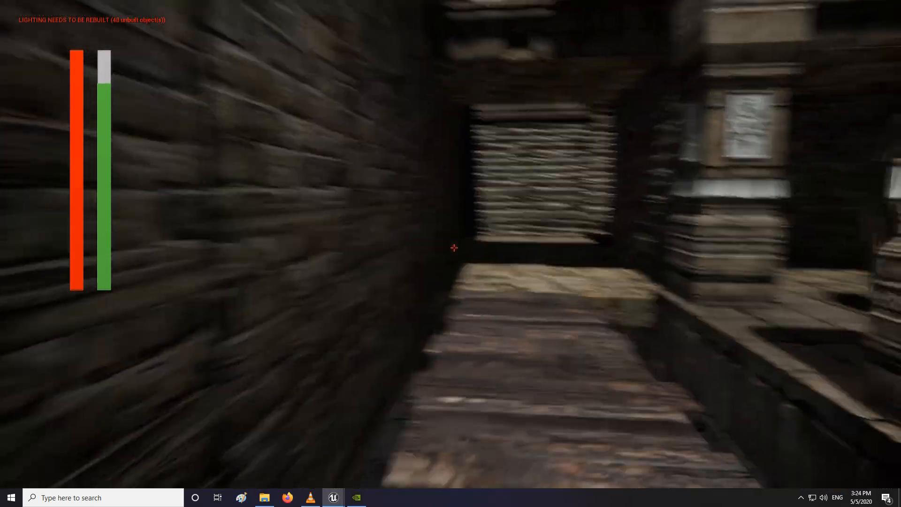
{"action": "key", "text": "shift+w"}
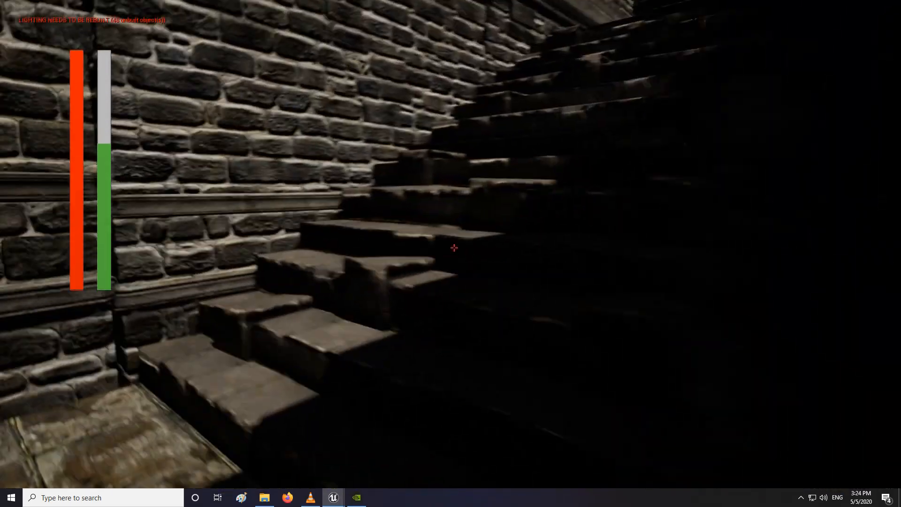
{"action": "key", "text": "shift+w"}
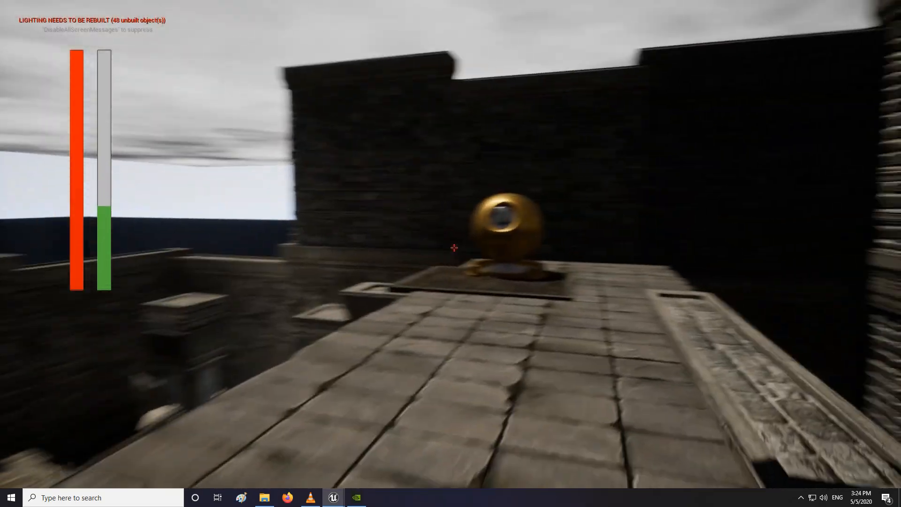
{"action": "key", "text": "w"}
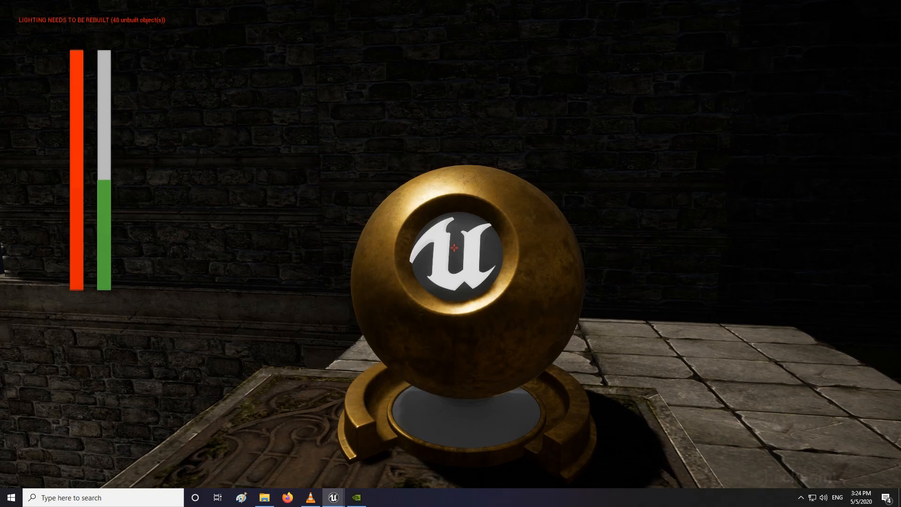
{"action": "key", "text": "shift+w"}
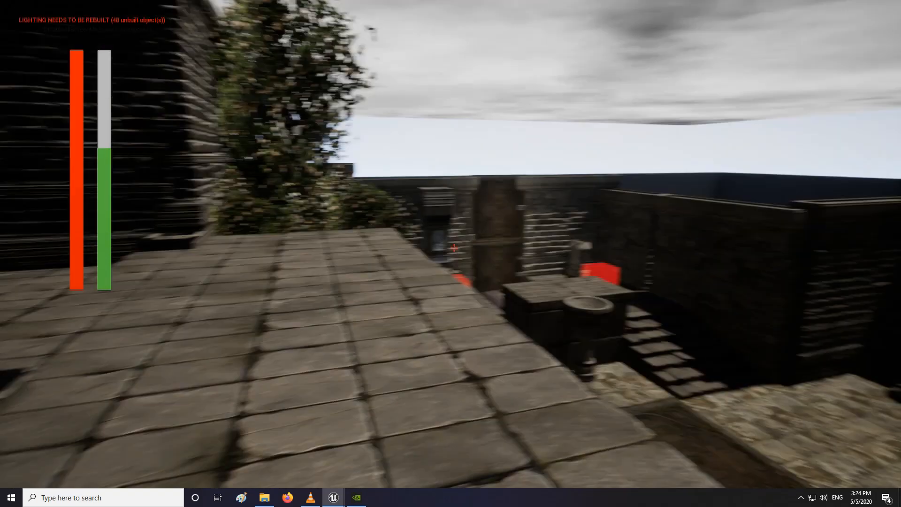
{"action": "key", "text": "shift+w"}
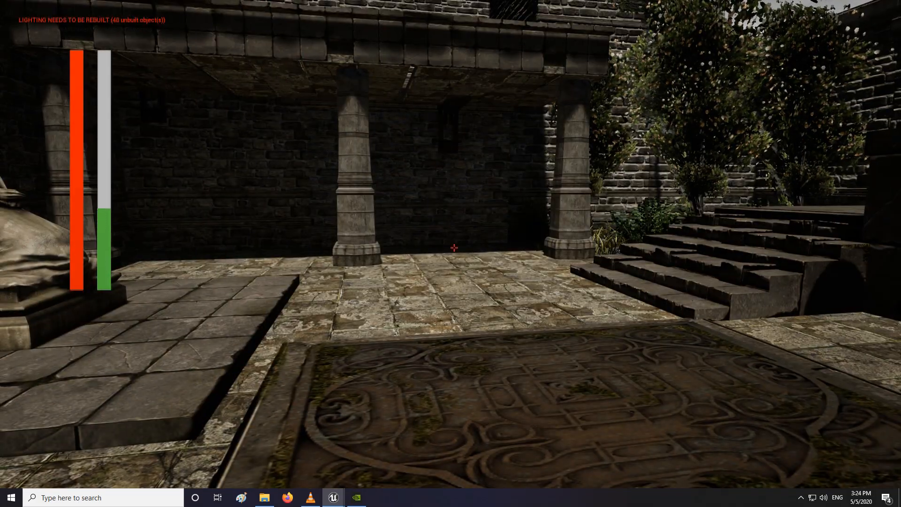
{"action": "key", "text": "Escape"}
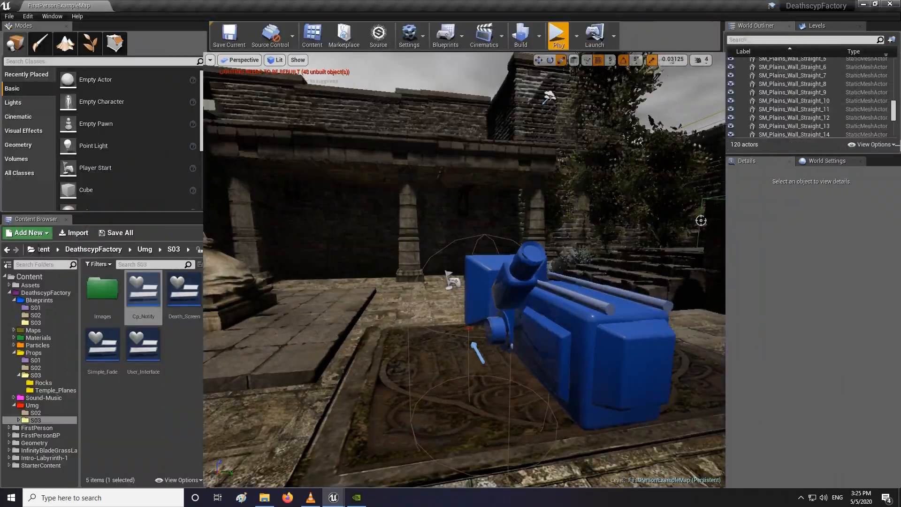
{"action": "right_click_drag", "start_coordinate": [588, 194], "coordinate": [584, 194]}
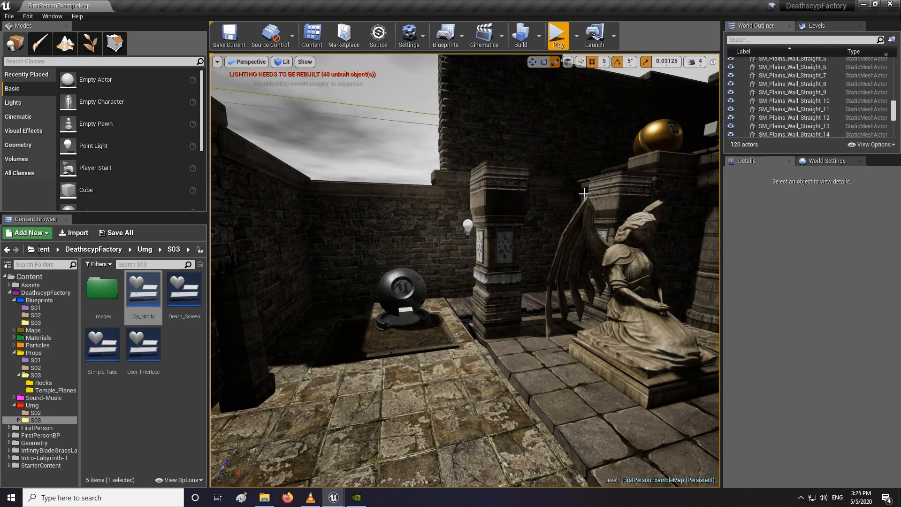
{"action": "mouse_move", "coordinate": [584, 193]}
{"action": "right_mouse_down"}
{"action": "mouse_move", "coordinate": [496, 201]}
{"action": "mouse_move", "coordinate": [572, 199]}
{"action": "right_mouse_up"}
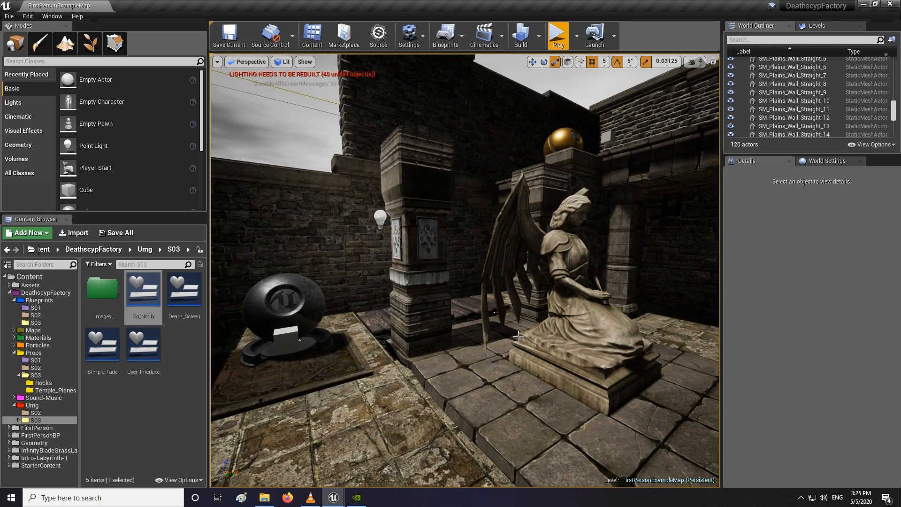